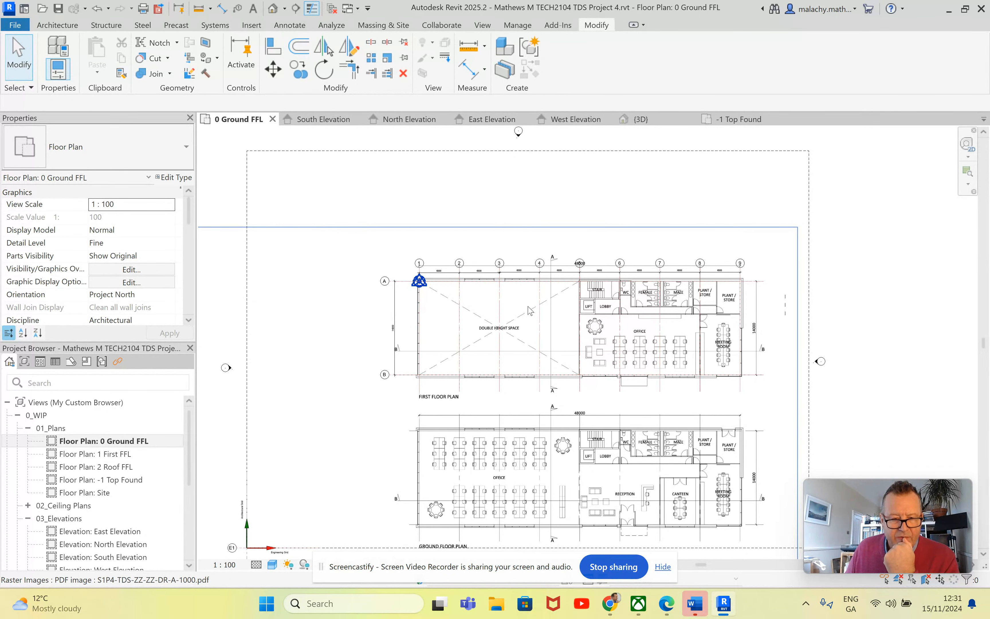
# Examine the rectangular footing-with-pier family in 3D and review its material and dimension parameters in Family Types.
pyautogui.click(654, 120)
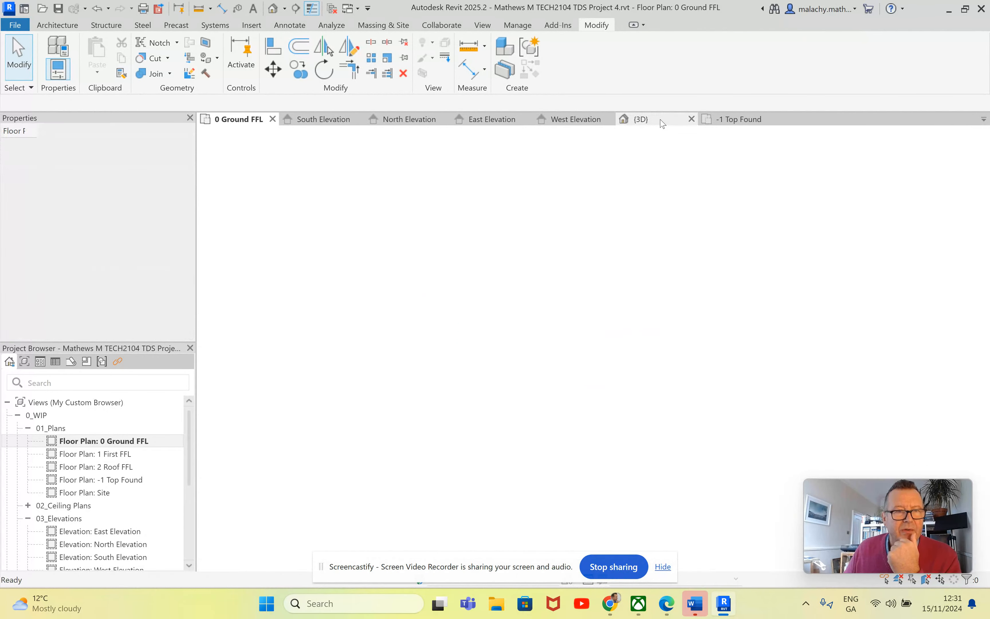
pyautogui.scroll(5, 532, 278)
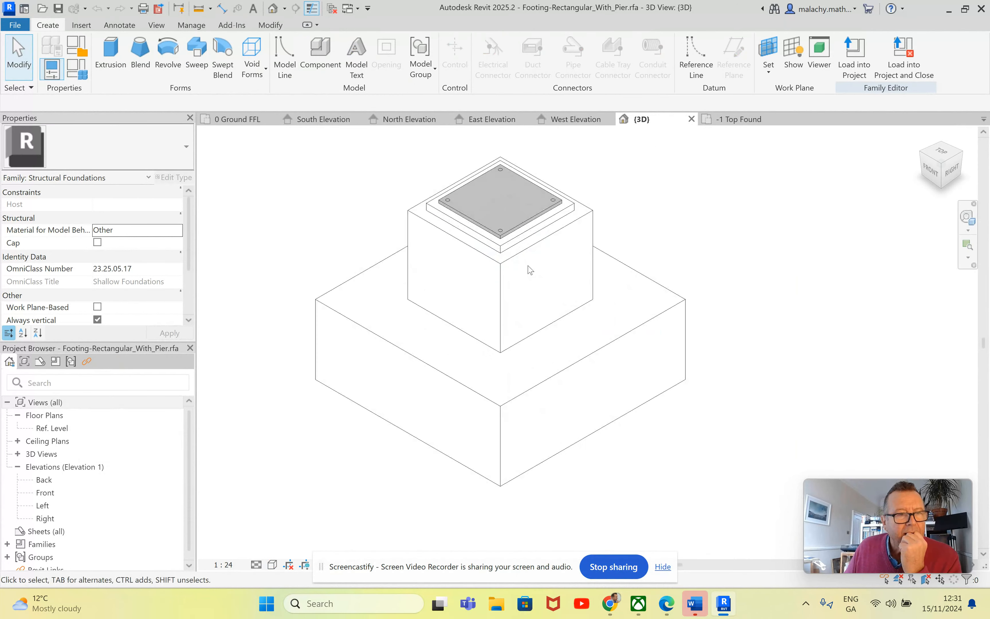
pyautogui.scroll(2, 675, 270)
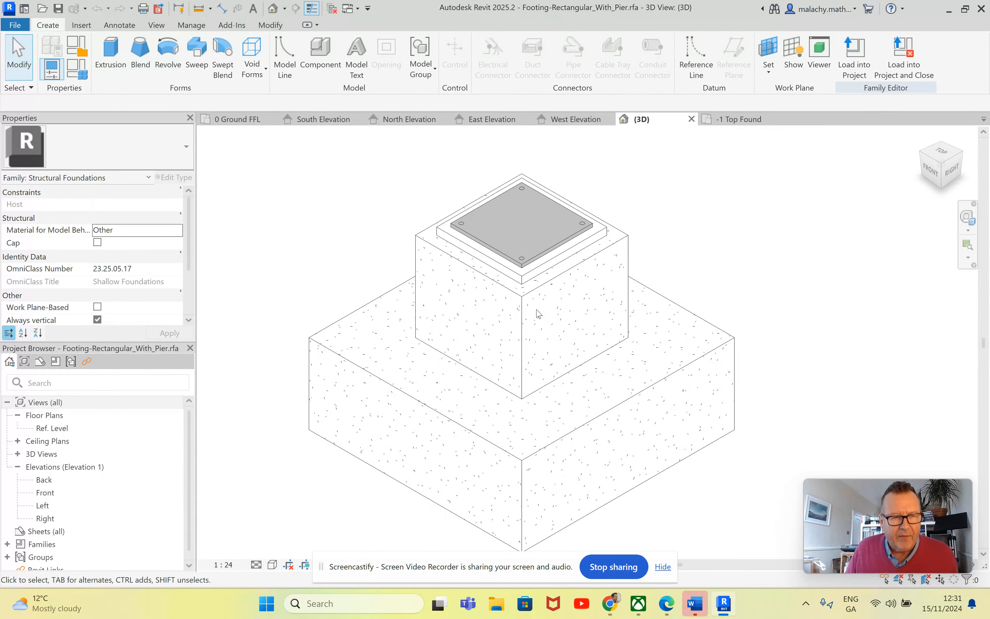
pyautogui.scroll(3, 521, 258)
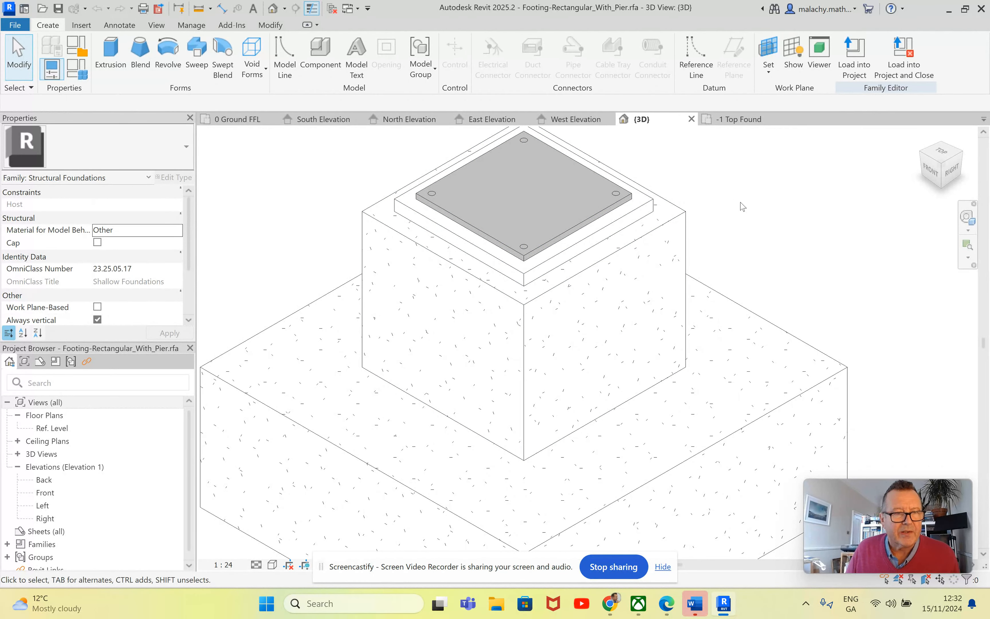
pyautogui.scroll(-4, 743, 215)
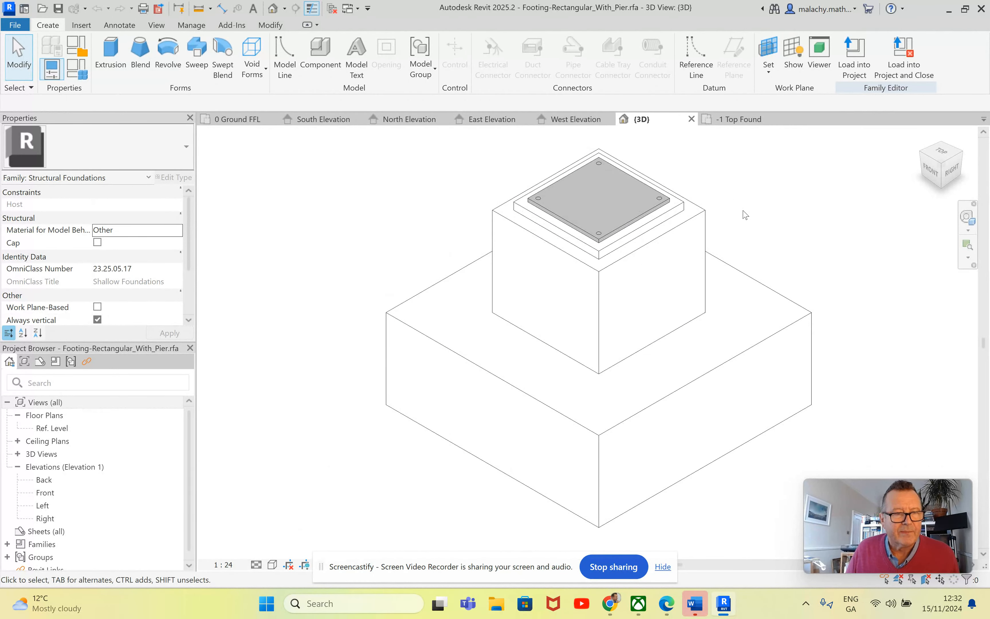
pyautogui.click(76, 70)
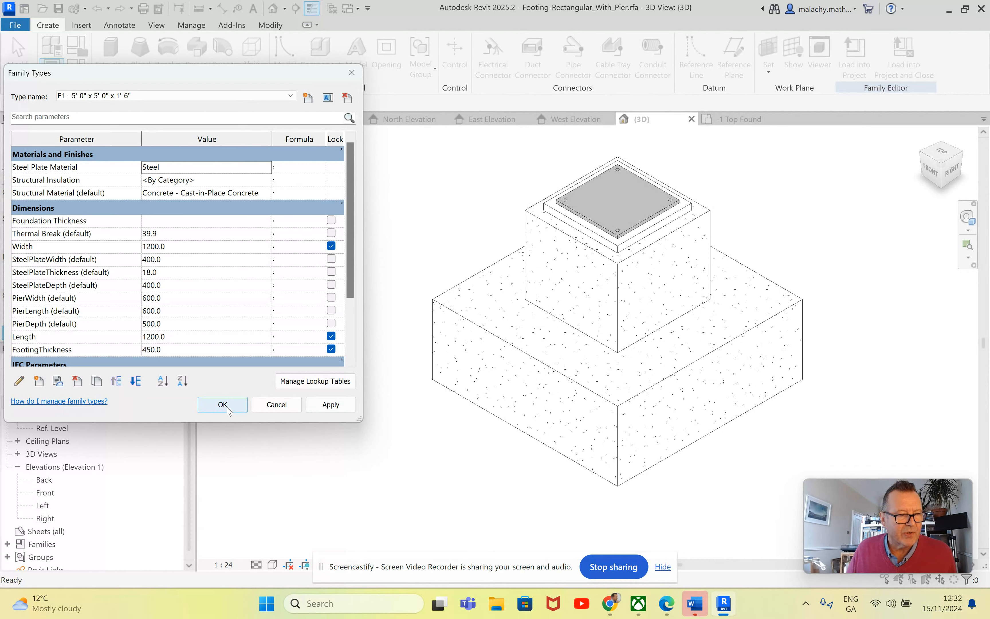
pyautogui.click(330, 405)
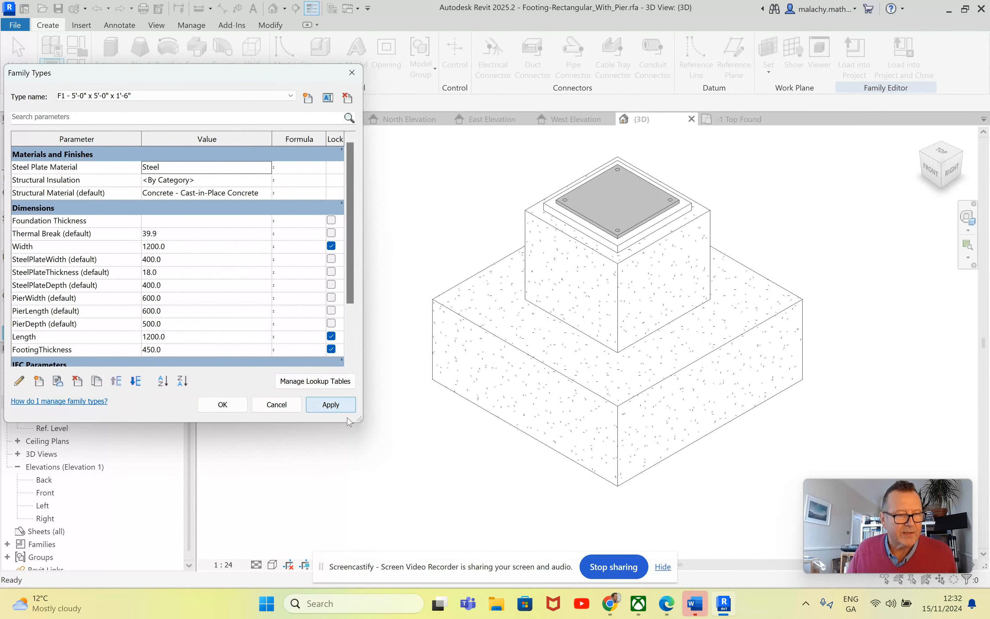
pyautogui.click(223, 406)
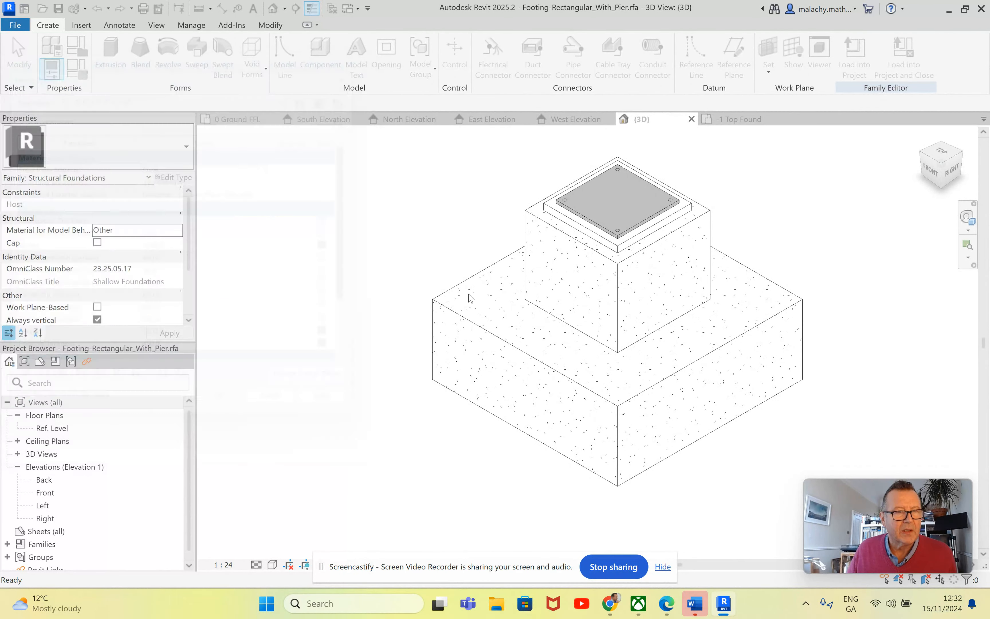
# Temporarily hide the imported PDF drawing S1P4-TDS-ZZ-ZZ-DR-A-1000.pdf in the 0 Ground FFL floor plan.
pyautogui.click(239, 119)
pyautogui.scroll(-2, 574, 238)
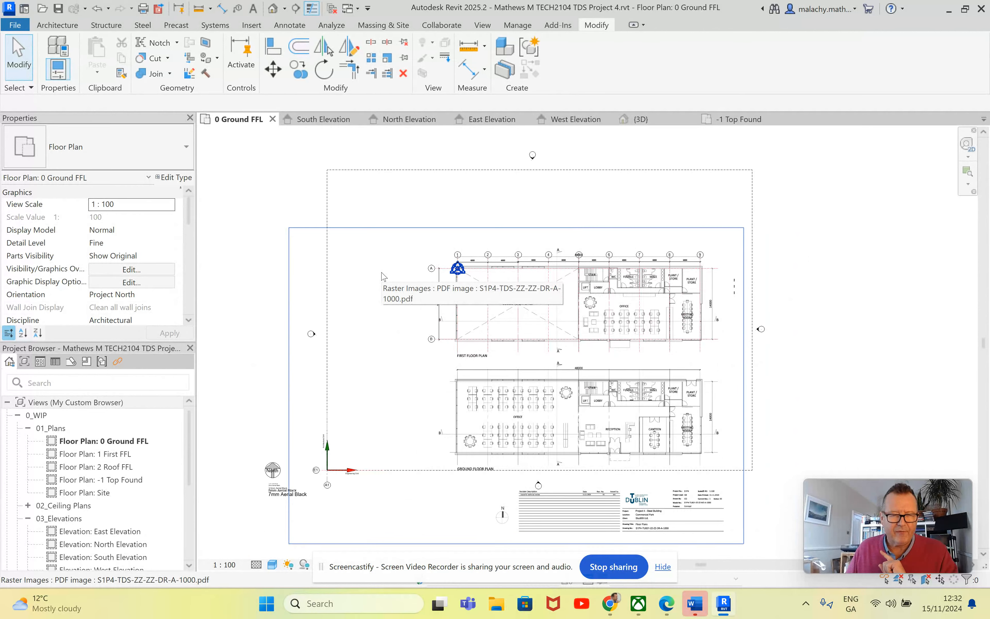
pyautogui.click(409, 305)
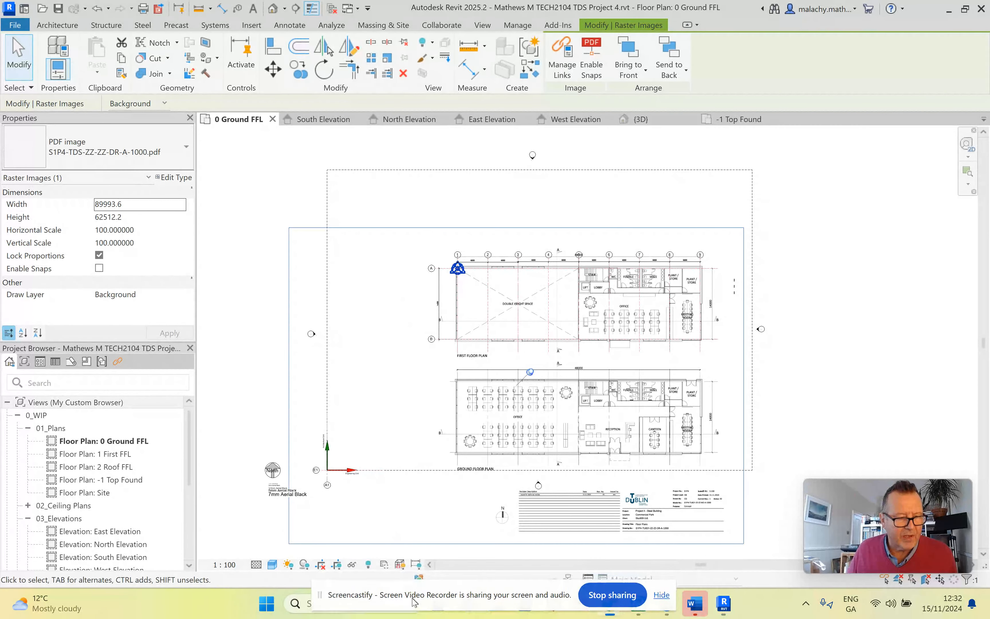
pyautogui.rightClick(346, 558)
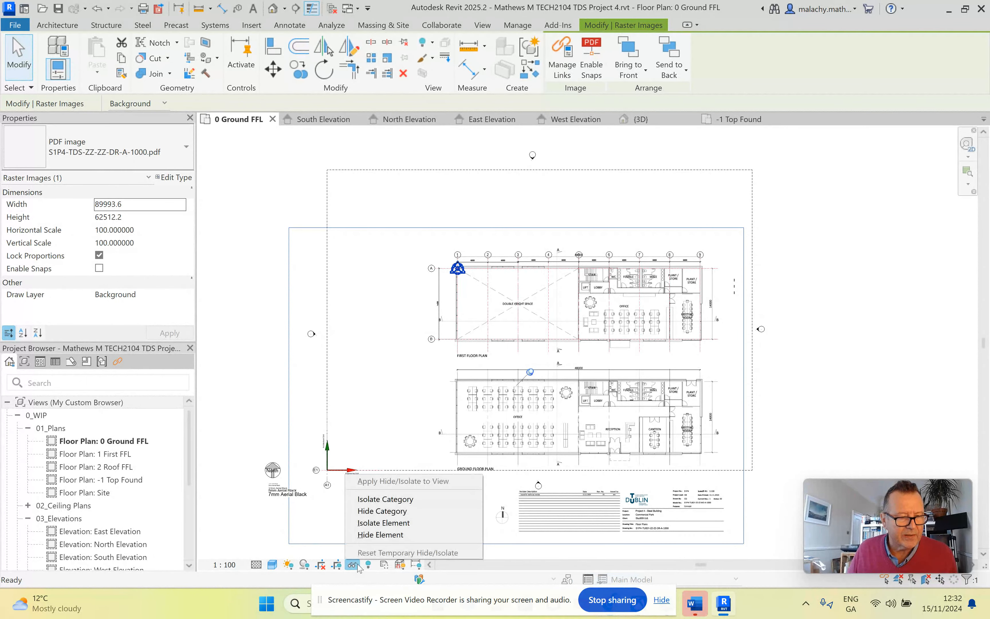
pyautogui.click(370, 534)
pyautogui.scroll(5, 466, 276)
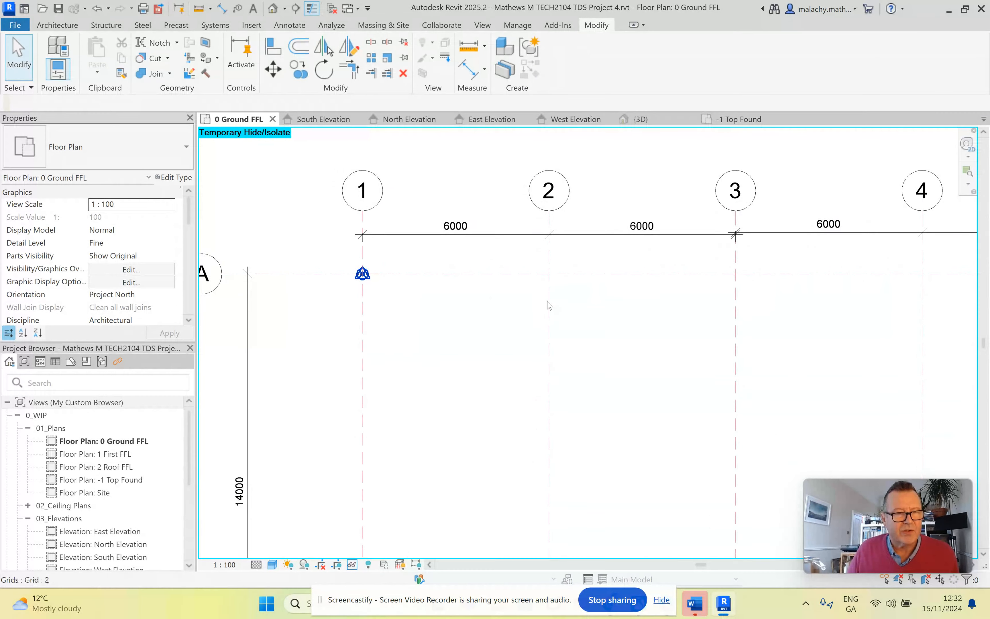
# Place 1200 x 1200 x 500 Footing-Rectangular_With_Pier isolated foundations where grid A crosses grids 1 and 2.
pyautogui.scroll(-2, 547, 301)
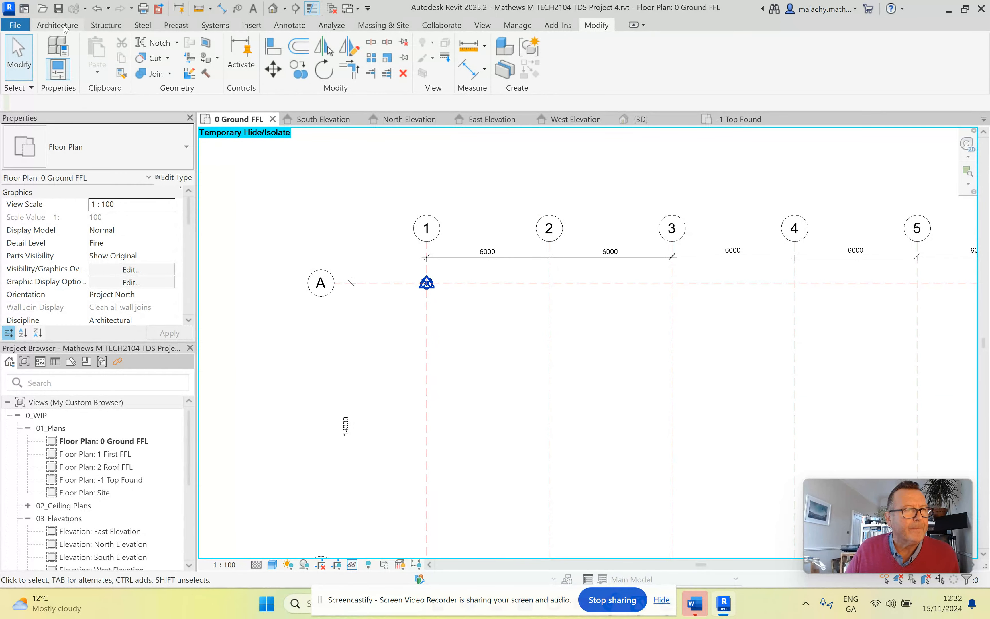
pyautogui.click(104, 26)
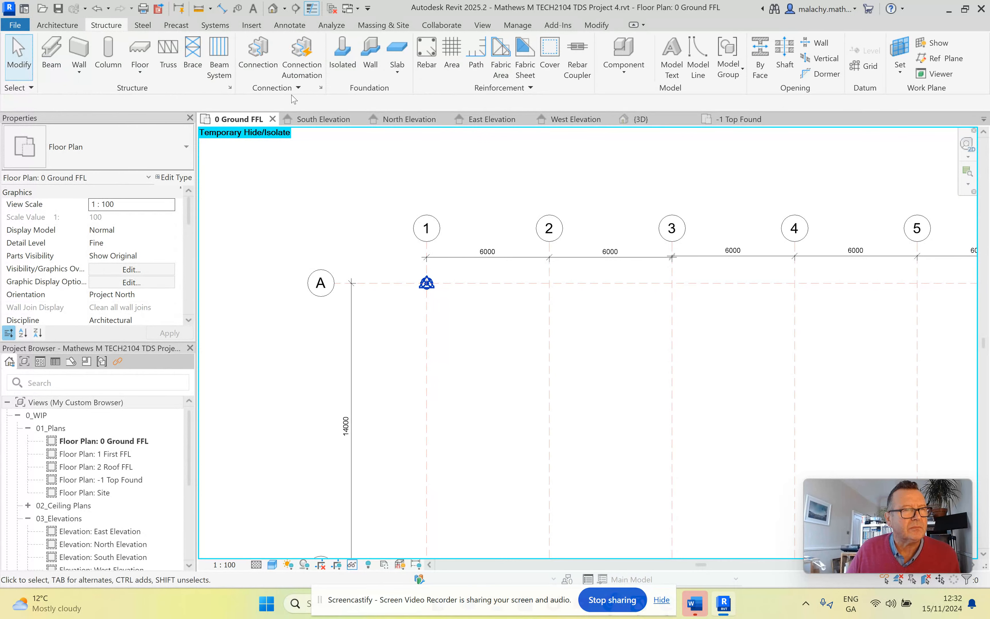
pyautogui.click(346, 73)
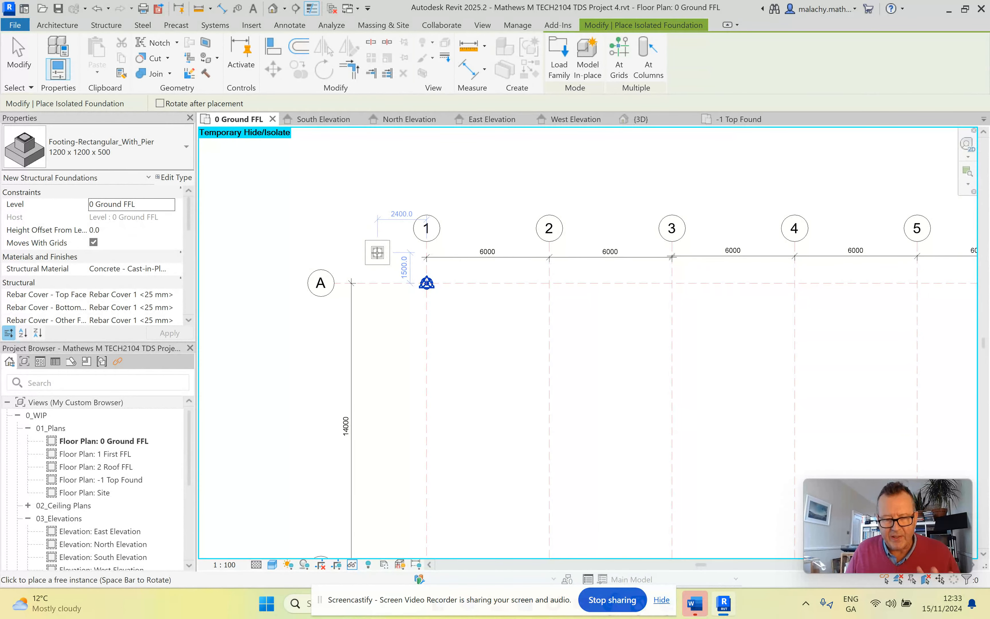
pyautogui.scroll(6, 426, 282)
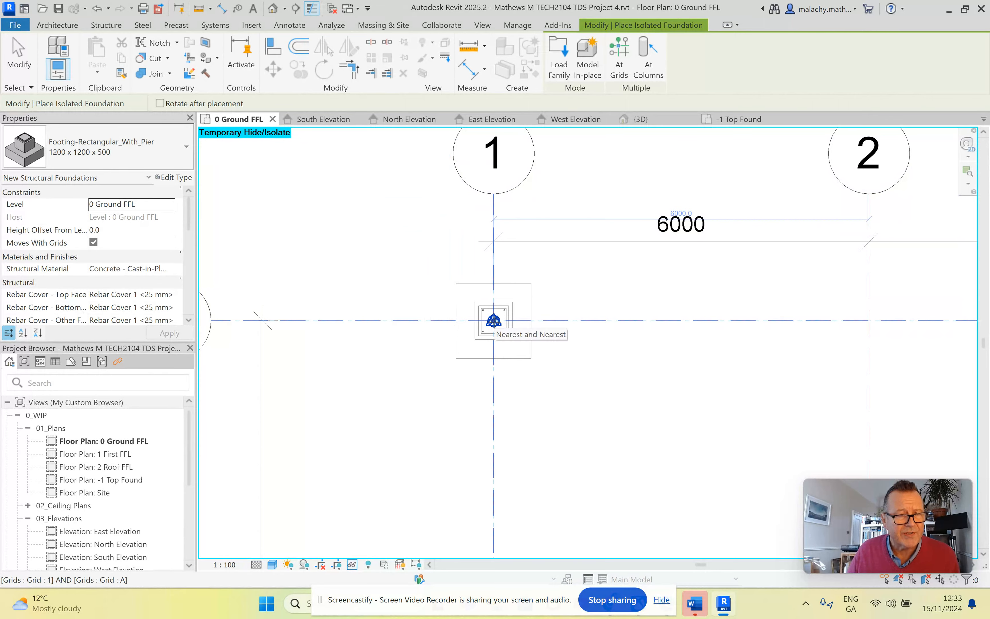
pyautogui.click(494, 320)
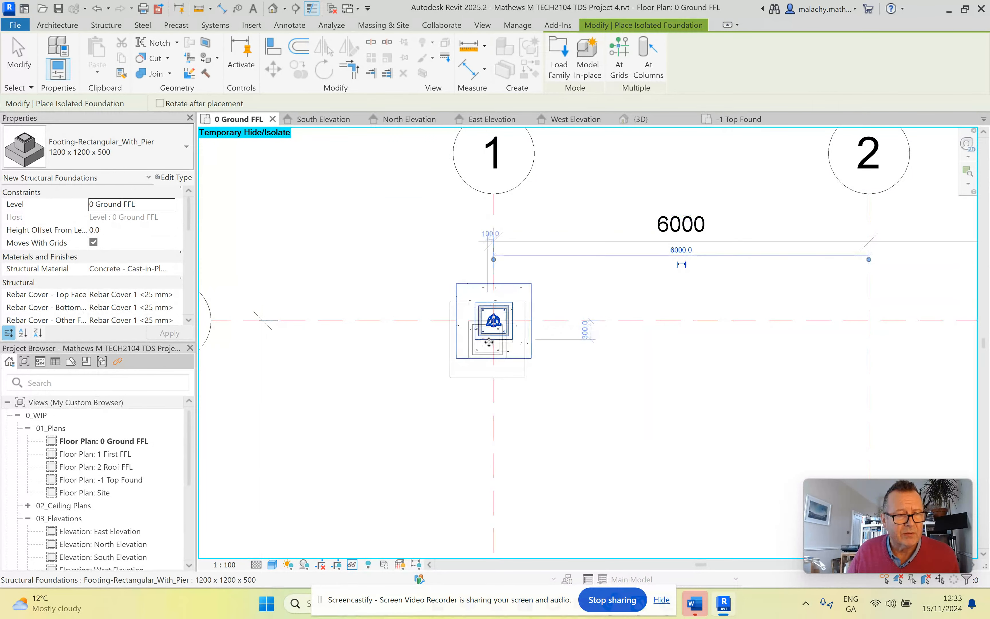
pyautogui.click(869, 321)
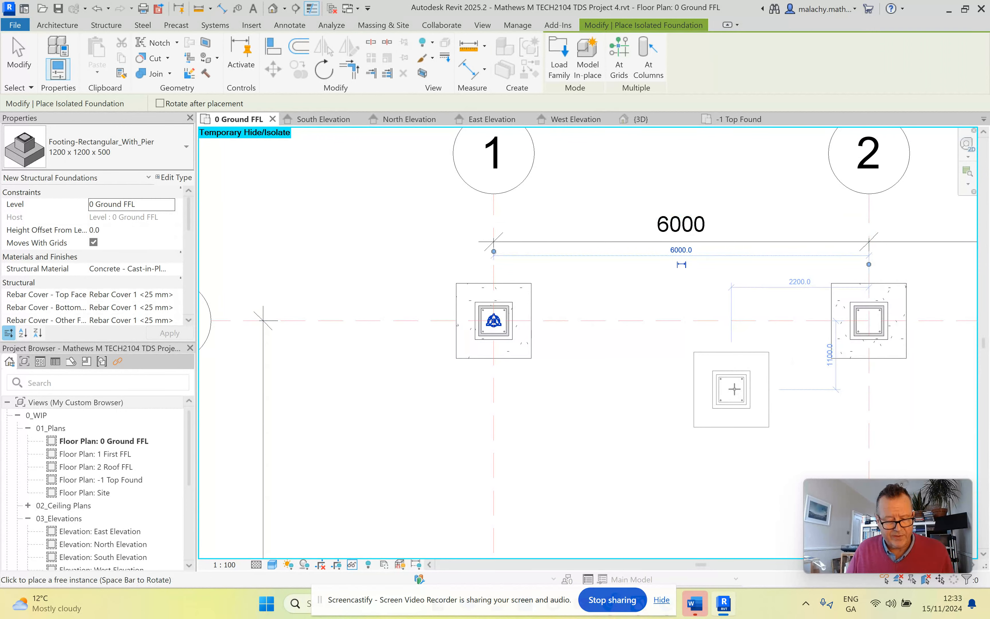
pyautogui.press('Escape')
pyautogui.press('Escape')
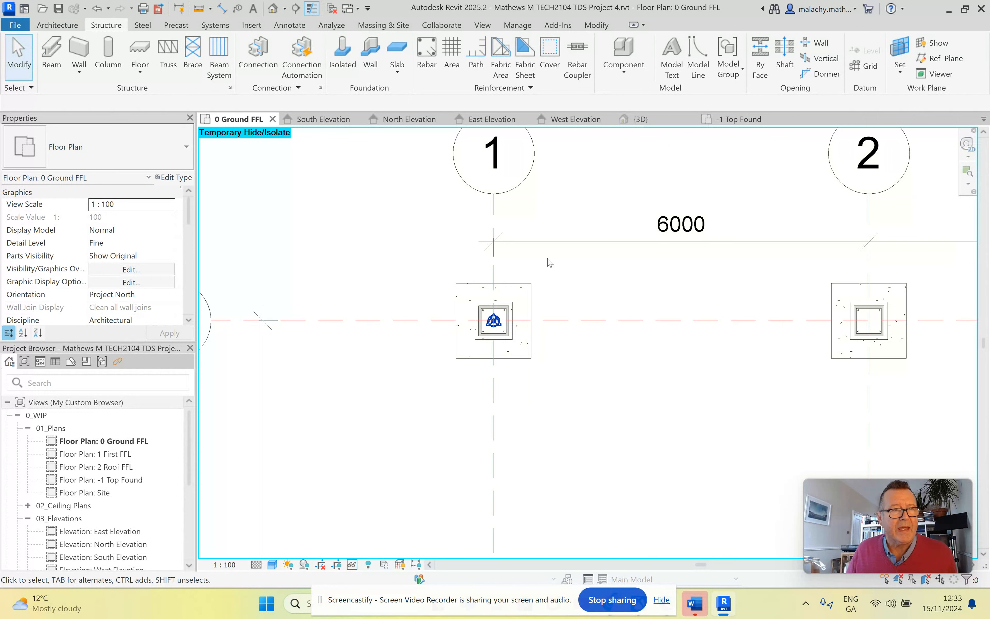
# In the East Elevation, select a placed footing and open its Height Offset From Level value.
pyautogui.click(492, 119)
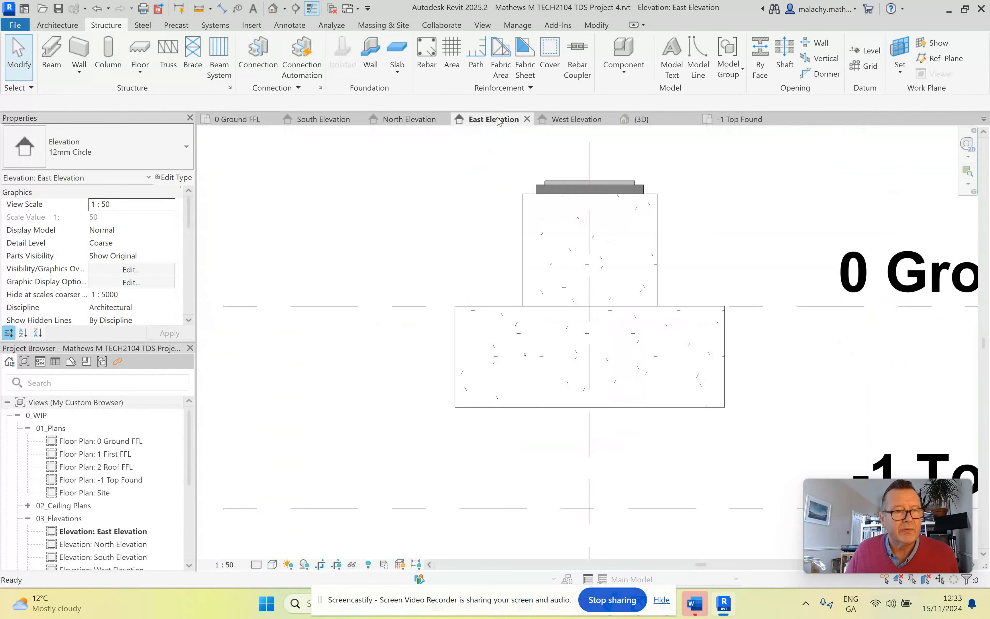
pyautogui.scroll(-6, 601, 289)
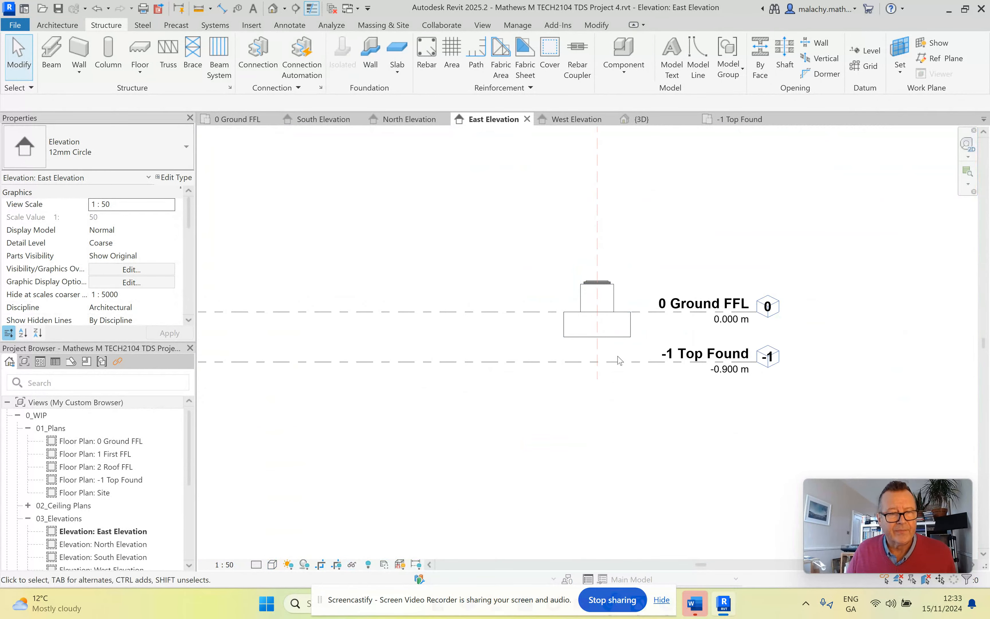
pyautogui.scroll(3, 610, 319)
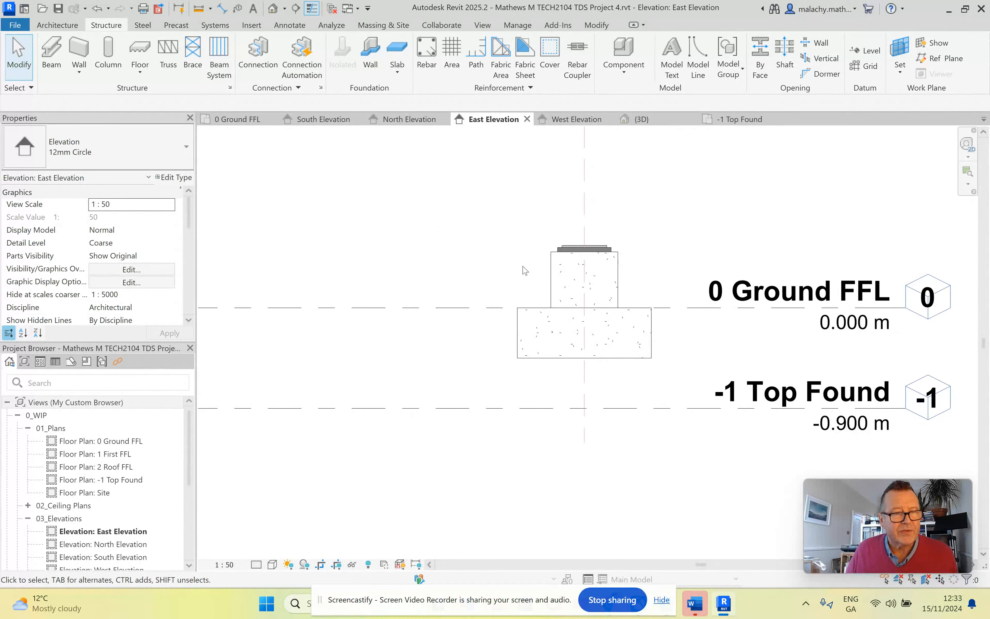
pyautogui.click(554, 278)
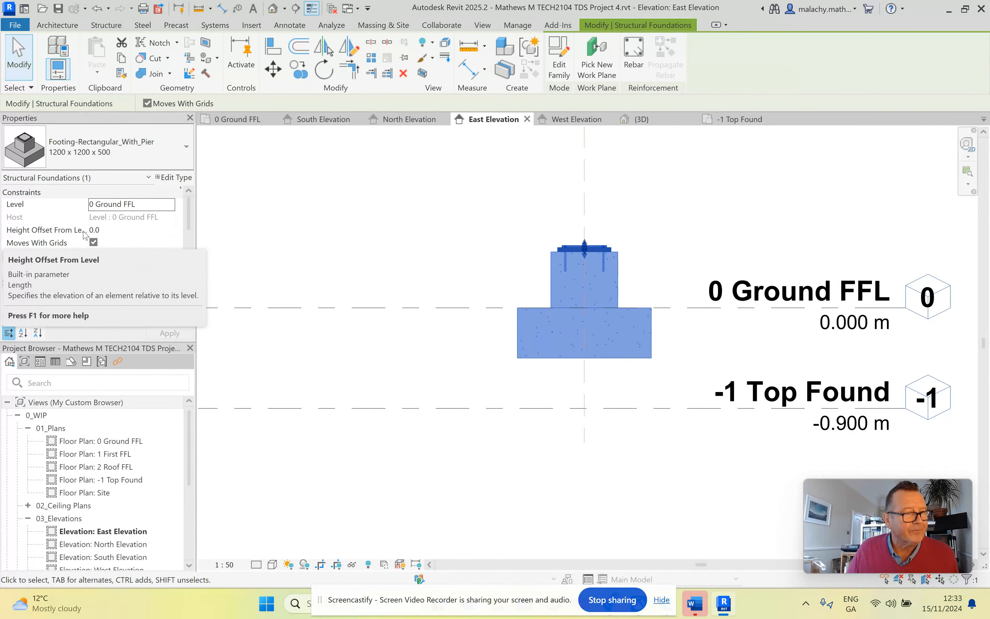
pyautogui.moveTo(87, 197); pyautogui.dragTo(104, 197)
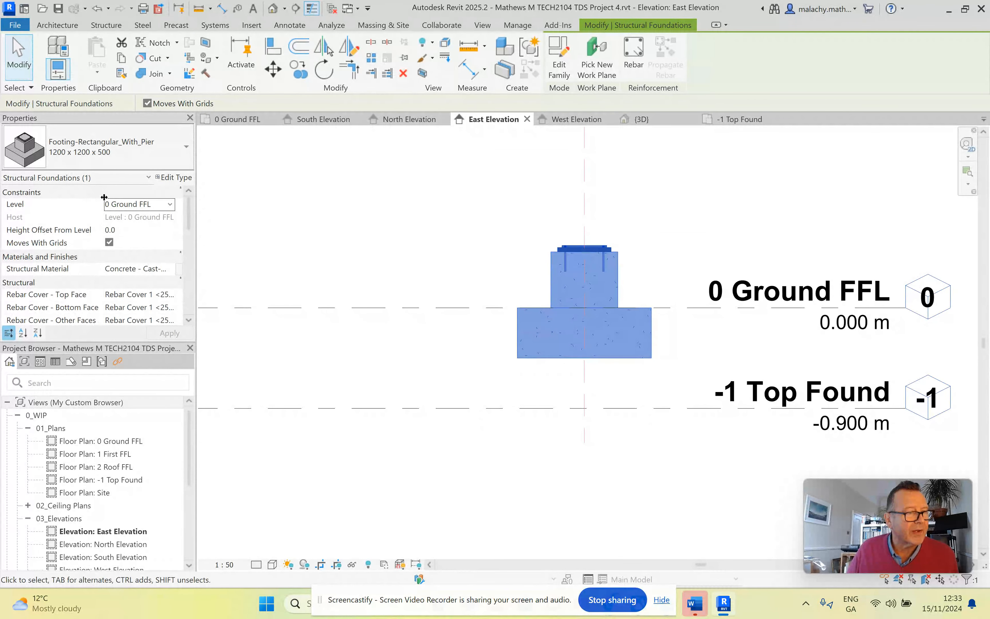
pyautogui.click(120, 230)
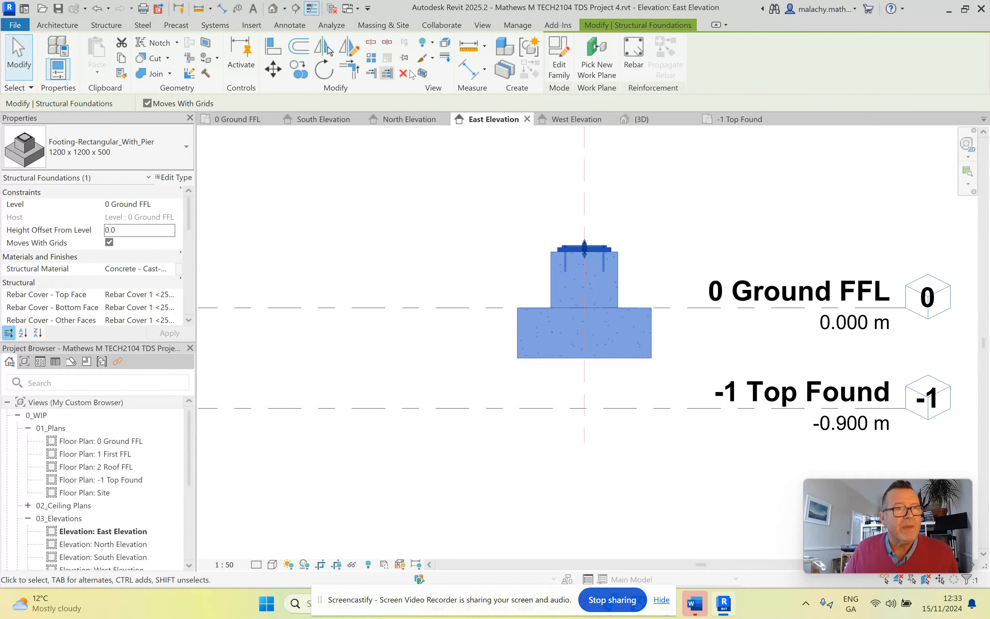
# Measure the vertical distance from the 0 Ground FFL level up to the top of the footing's steel plate.
pyautogui.click(472, 49)
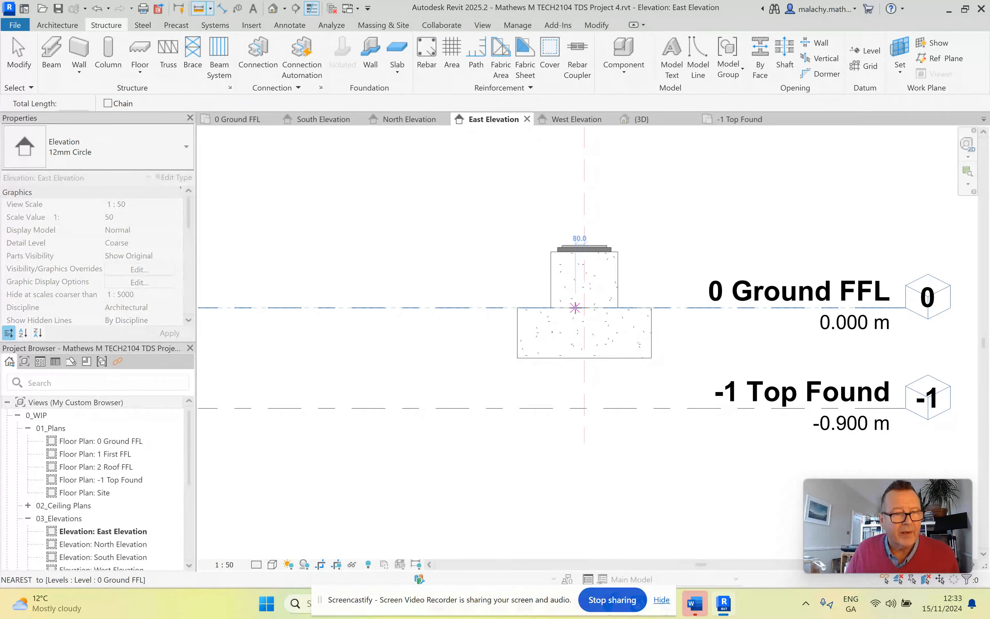
pyautogui.click(575, 307)
pyautogui.scroll(3, 575, 272)
pyautogui.scroll(2, 575, 271)
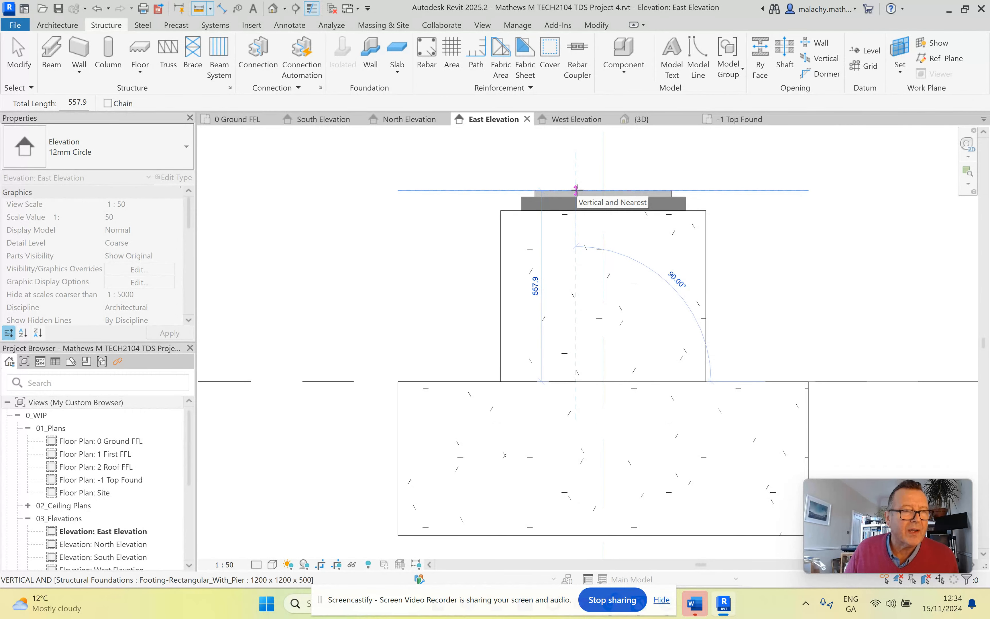
pyautogui.press('Escape')
pyautogui.press('Escape')
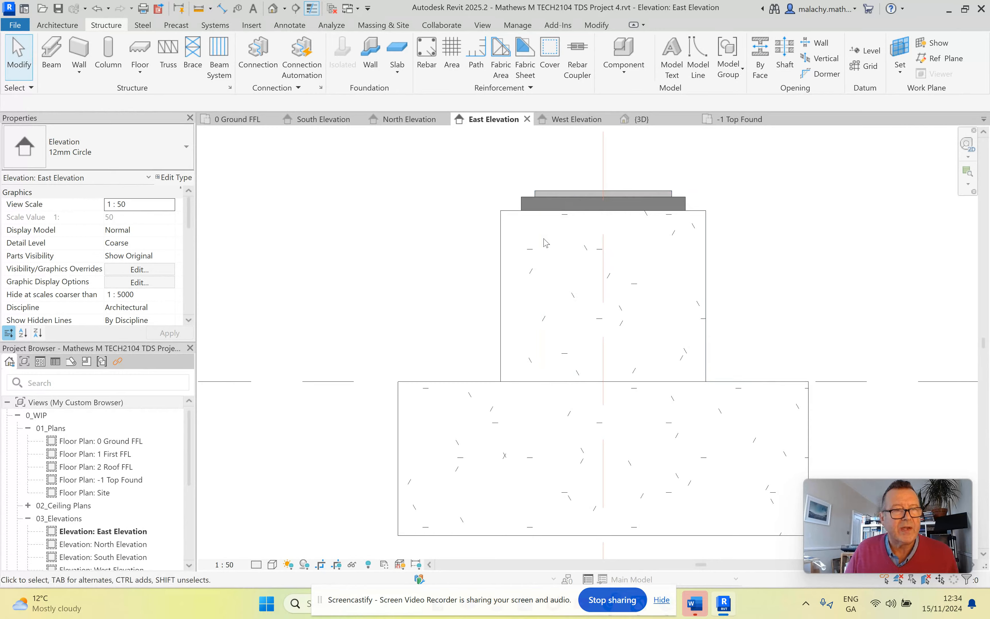
# Set the Height Offset From Level of both placed footings to -558 mm, one footing at a time.
pyautogui.click(502, 222)
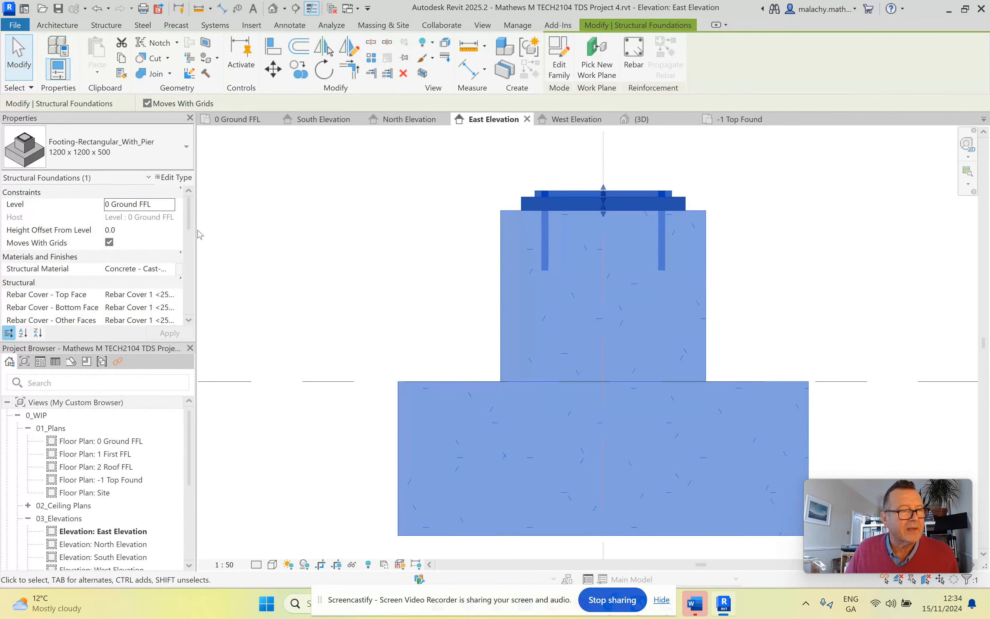
pyautogui.click(131, 228)
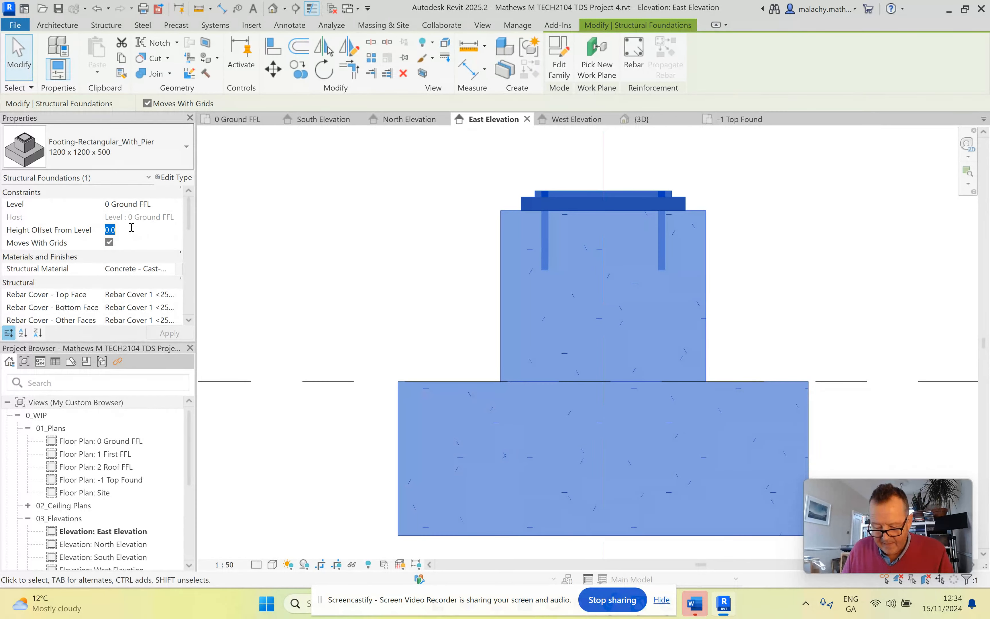
pyautogui.write('-558')
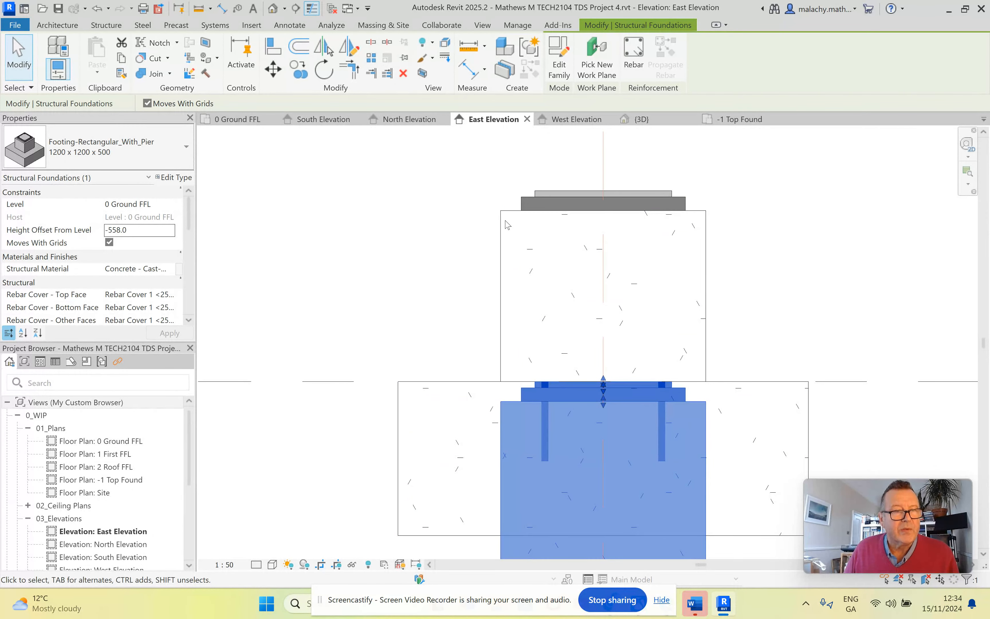
pyautogui.hotkey('ctrl', 'z')
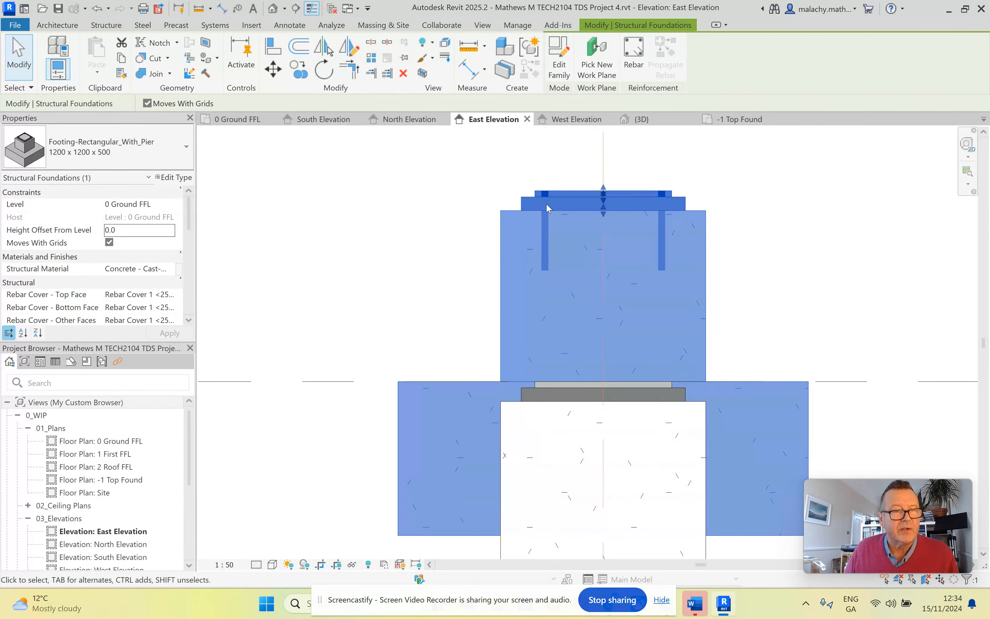
pyautogui.click(131, 230)
pyautogui.write('-558')
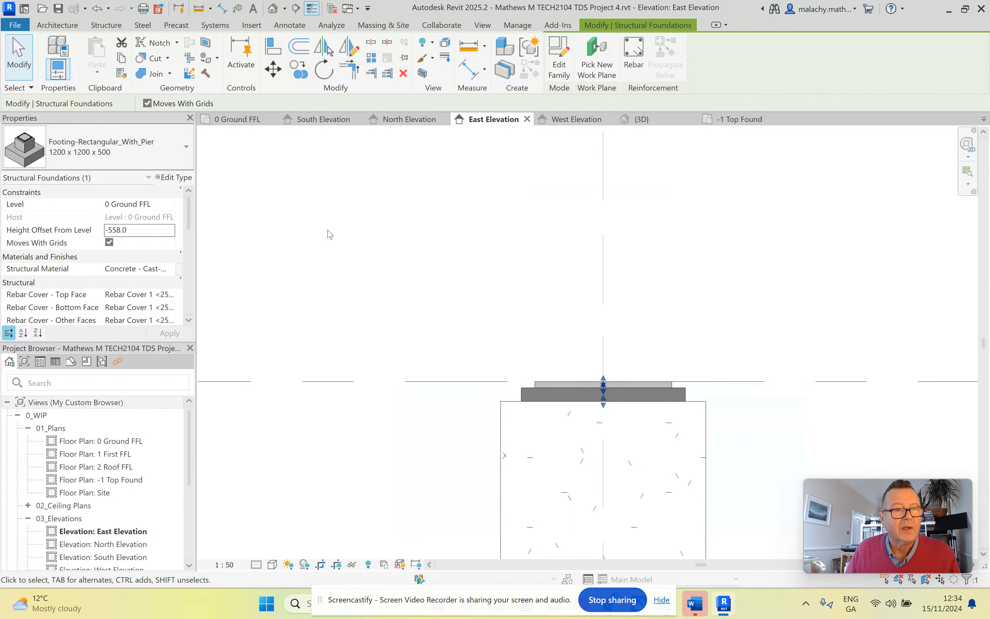
pyautogui.click(343, 240)
pyautogui.scroll(-5, 394, 247)
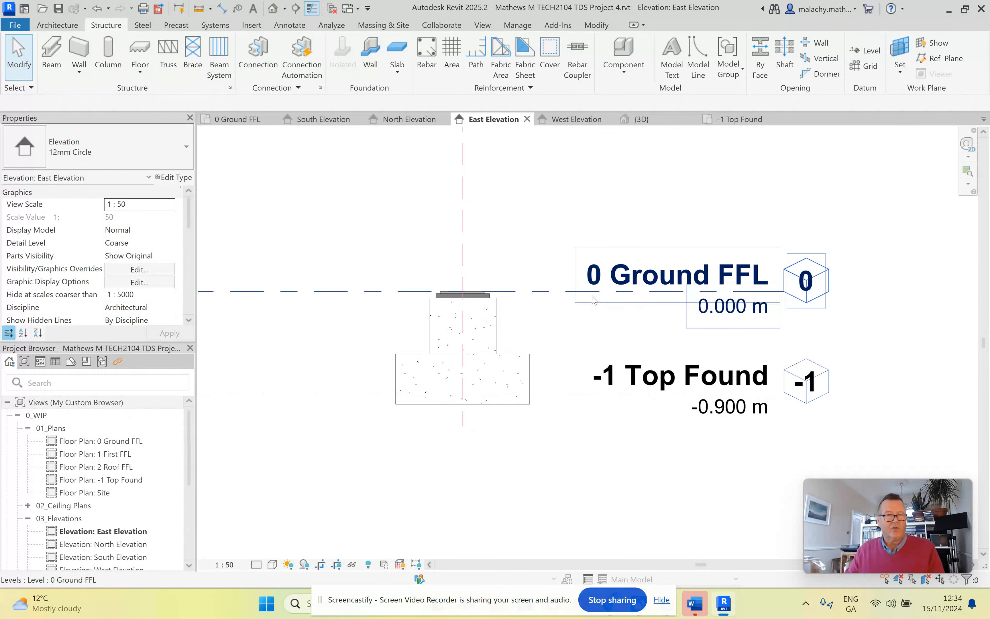
pyautogui.scroll(-2, 439, 364)
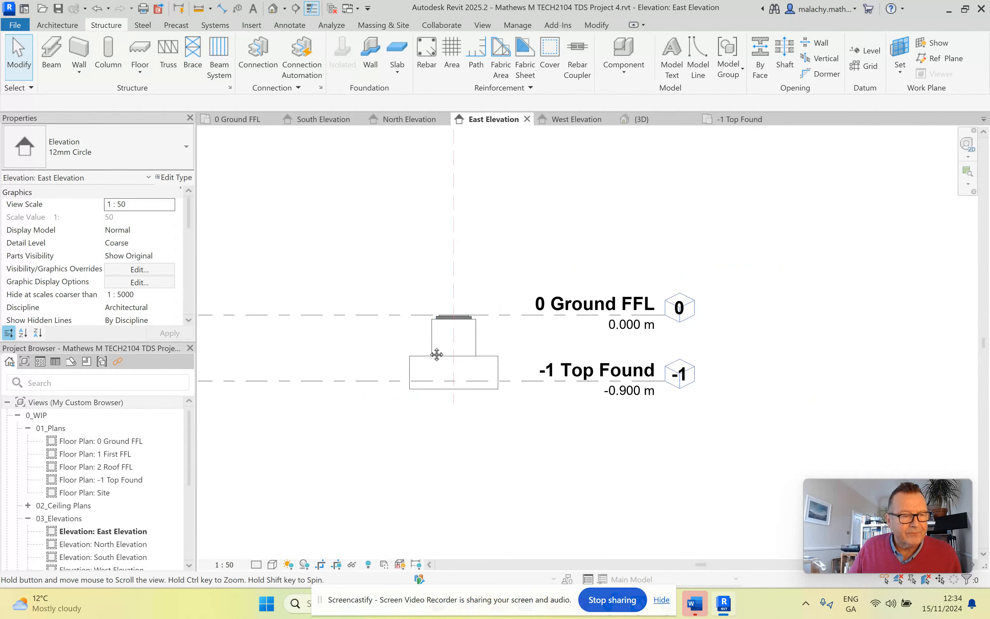
# Examine the placed footing in the East Elevation, reviewing its type dimensions and its instance pier, steel plate and thermal break dimensions.
pyautogui.scroll(4, 435, 353)
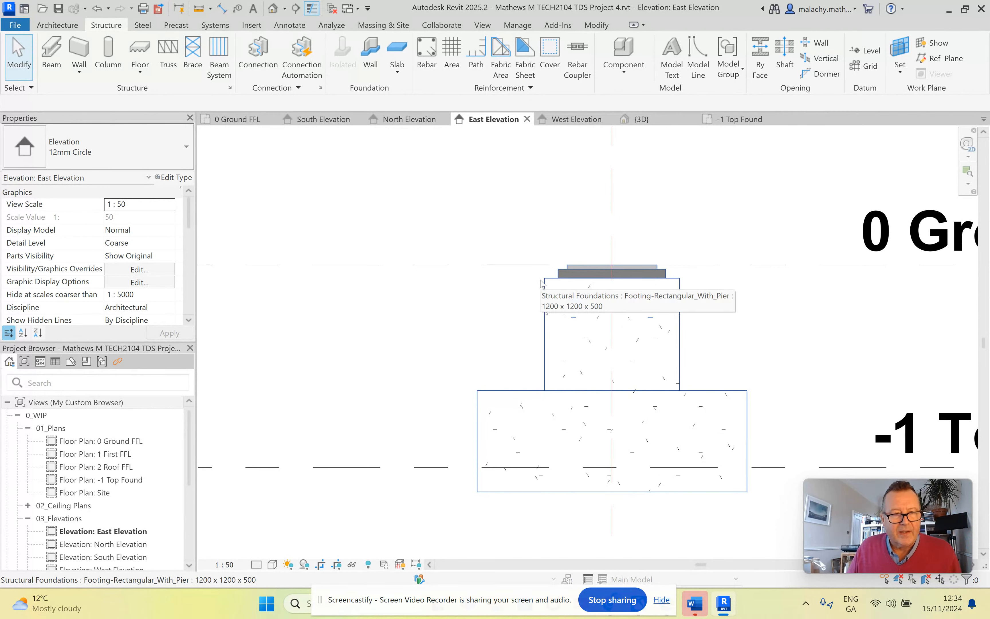
pyautogui.scroll(-1, 530, 300)
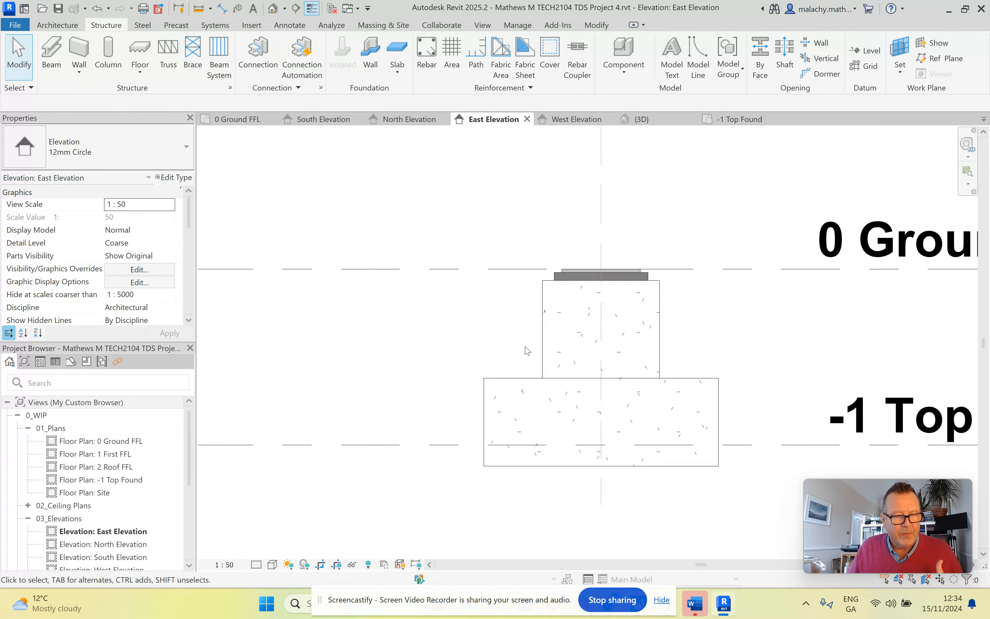
pyautogui.click(532, 384)
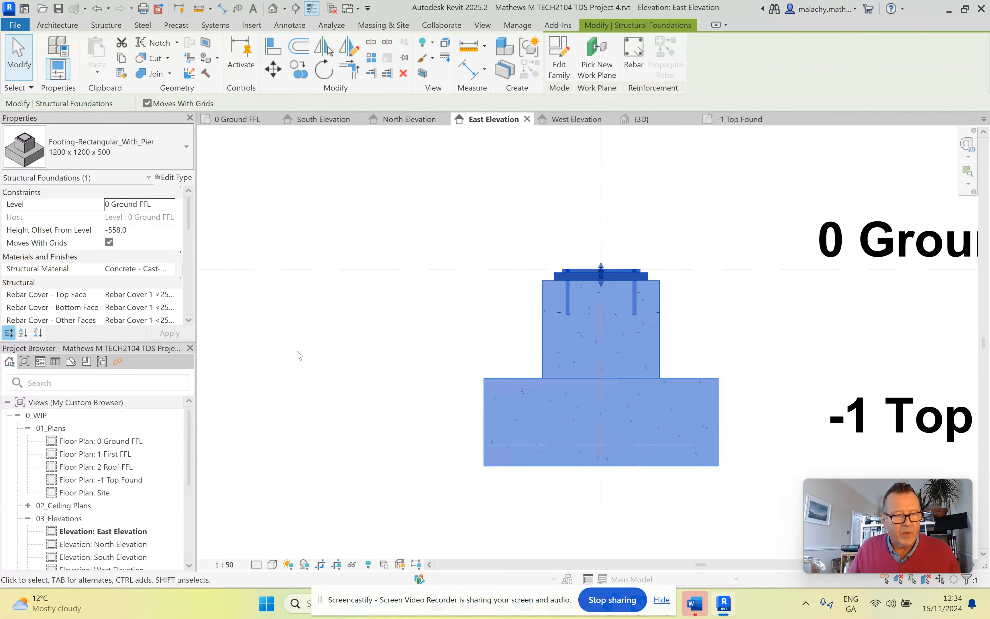
pyautogui.click(173, 177)
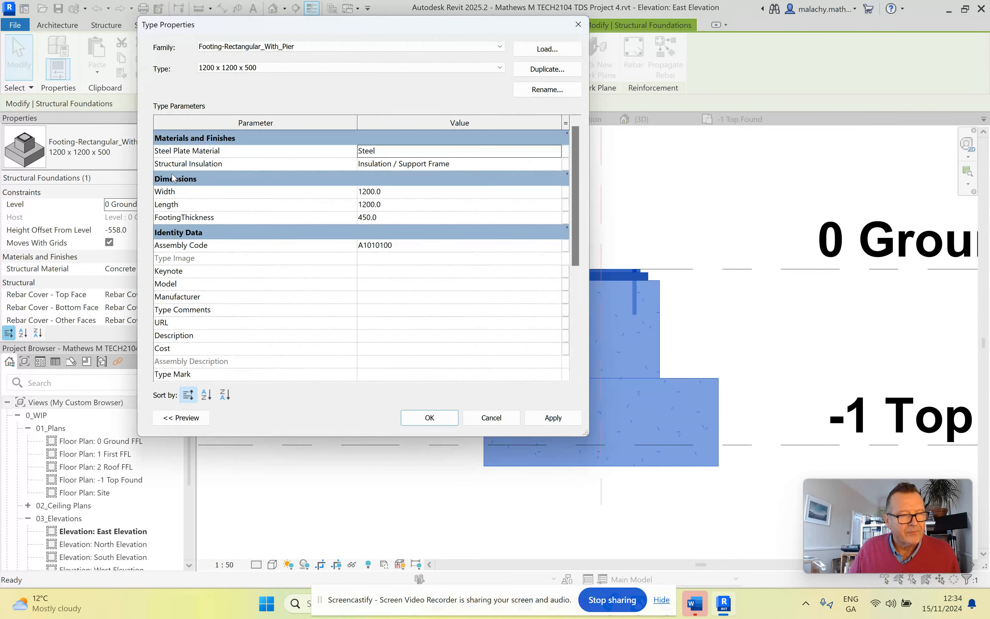
pyautogui.scroll(-4, 255, 288)
pyautogui.scroll(4, 258, 287)
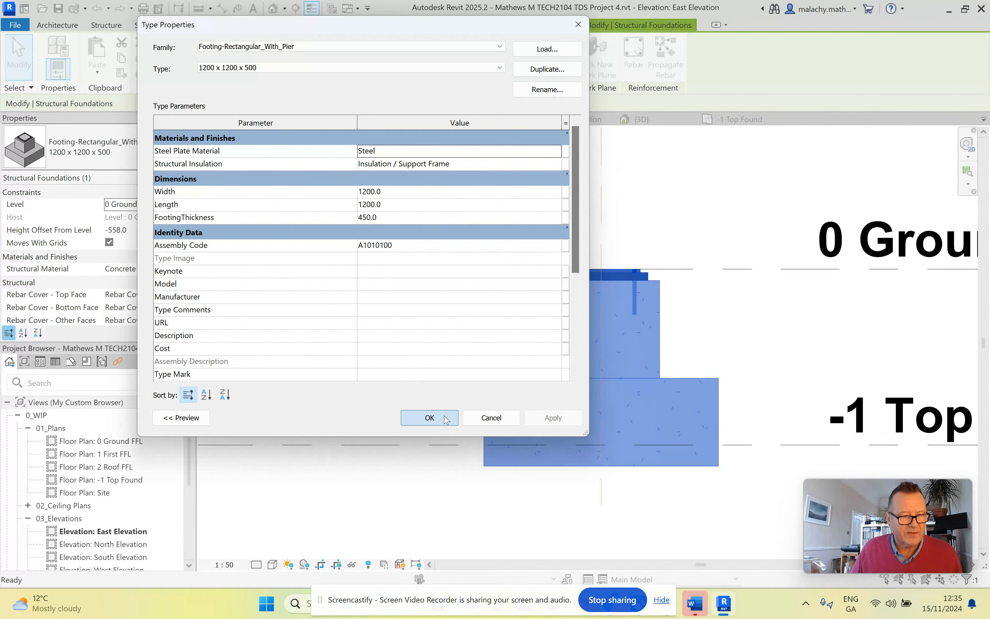
pyautogui.click(429, 418)
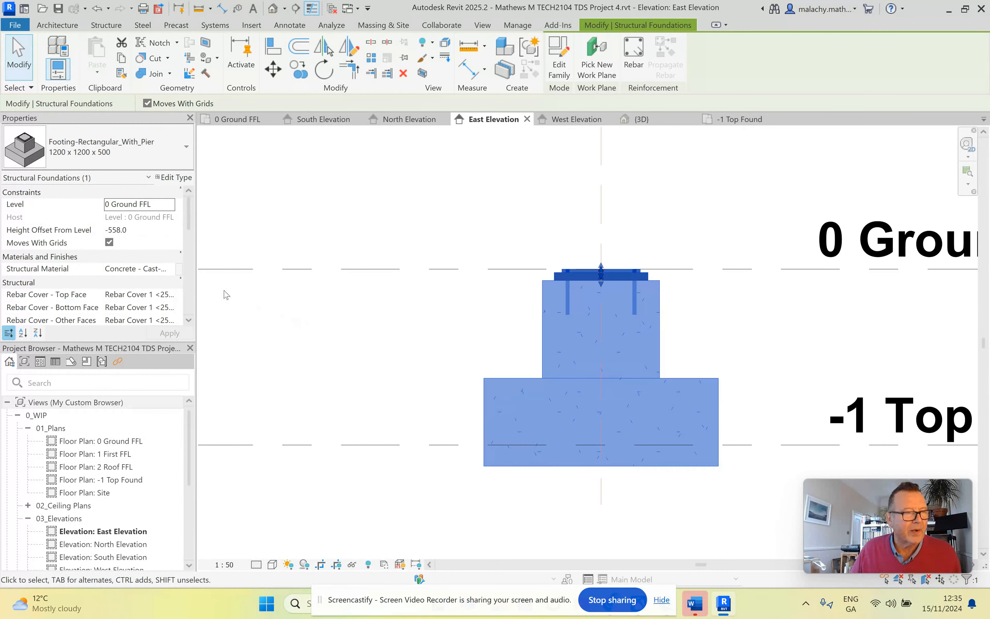
pyautogui.scroll(-5, 131, 292)
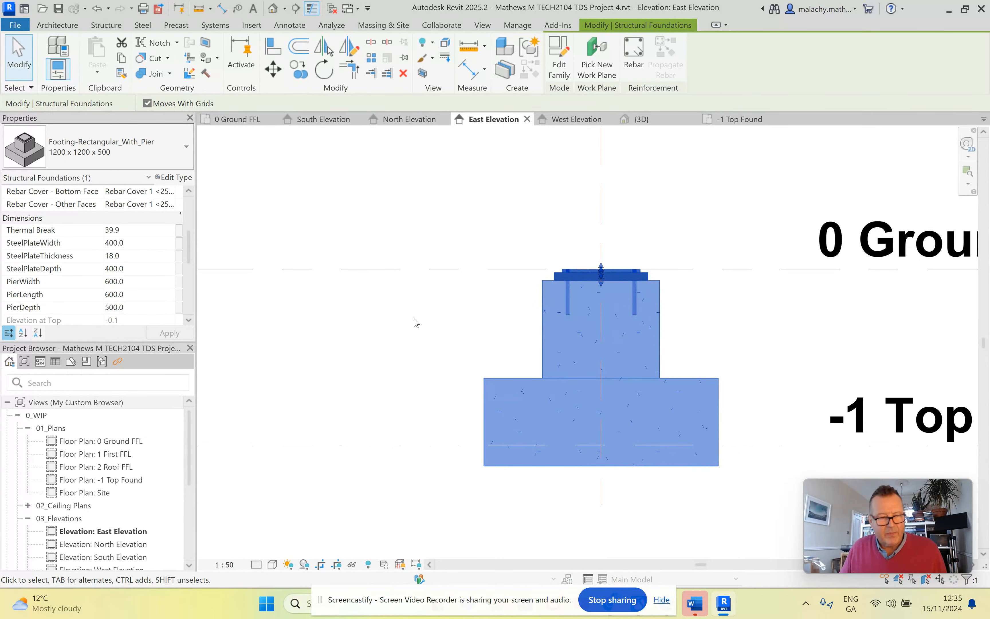
pyautogui.press('Escape')
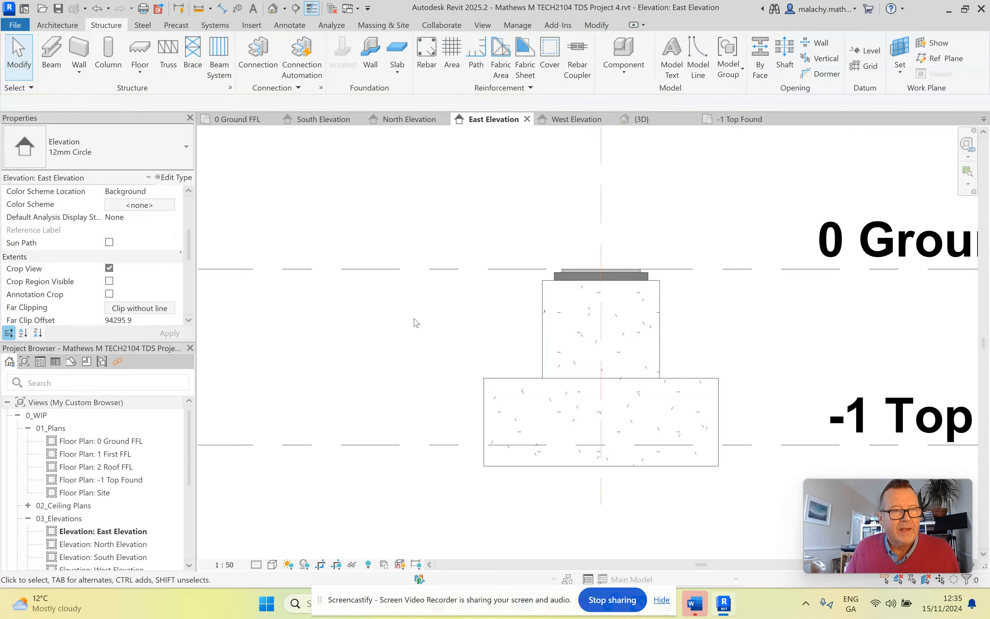
# In the 0 Ground FFL floor plan, set the View Range's view depth level to Unlimited.
pyautogui.click(246, 119)
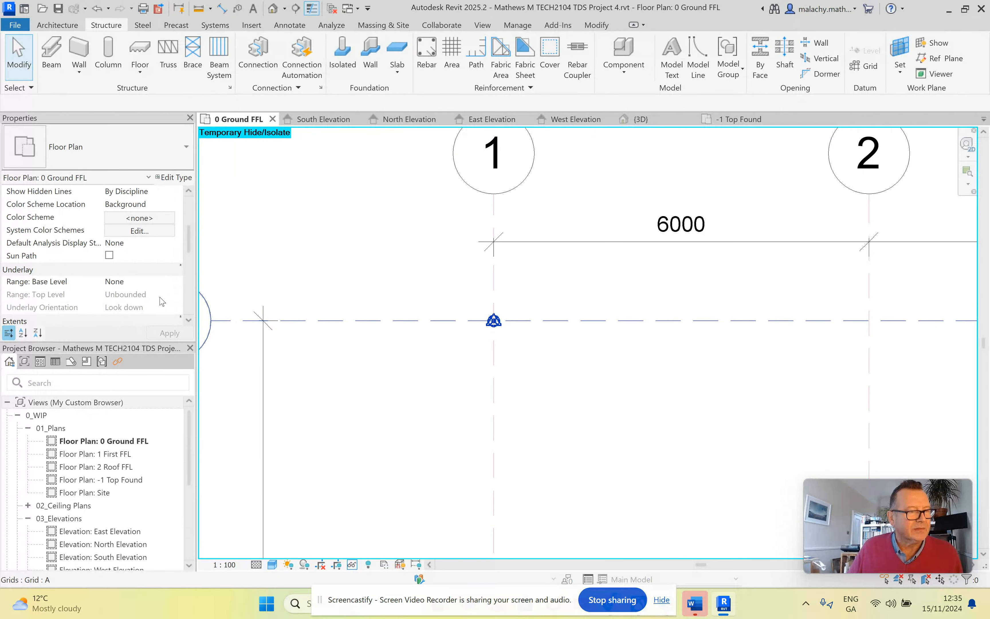
pyautogui.scroll(-3, 148, 286)
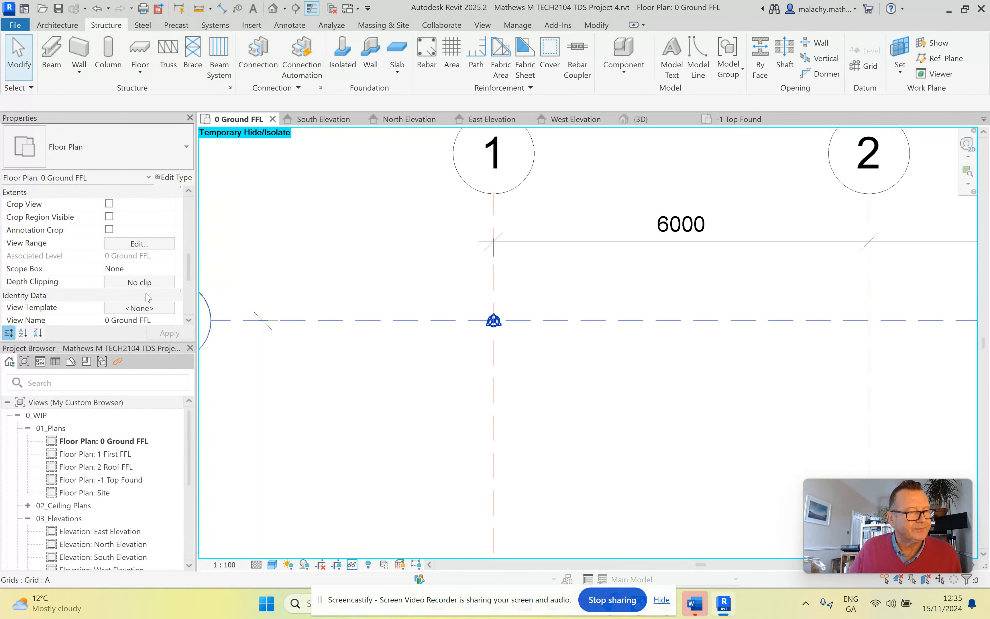
pyautogui.click(139, 244)
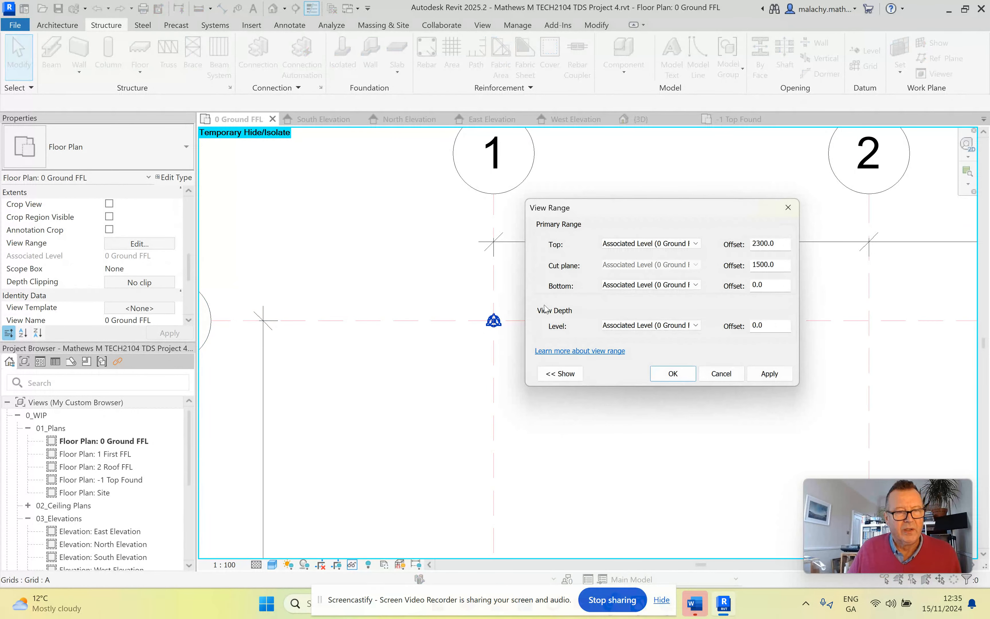
pyautogui.click(696, 326)
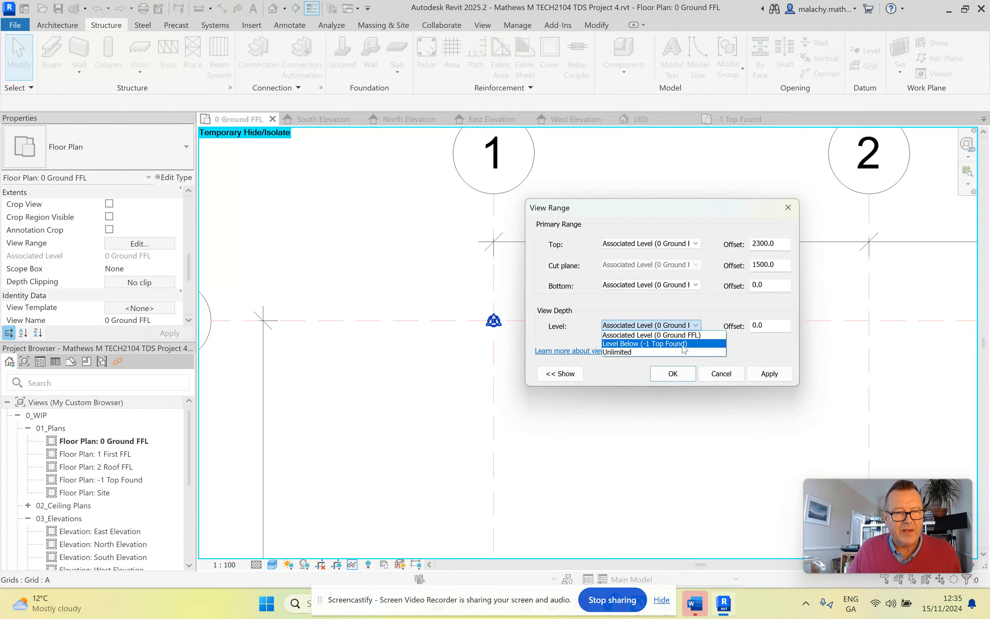
pyautogui.click(650, 353)
pyautogui.click(672, 373)
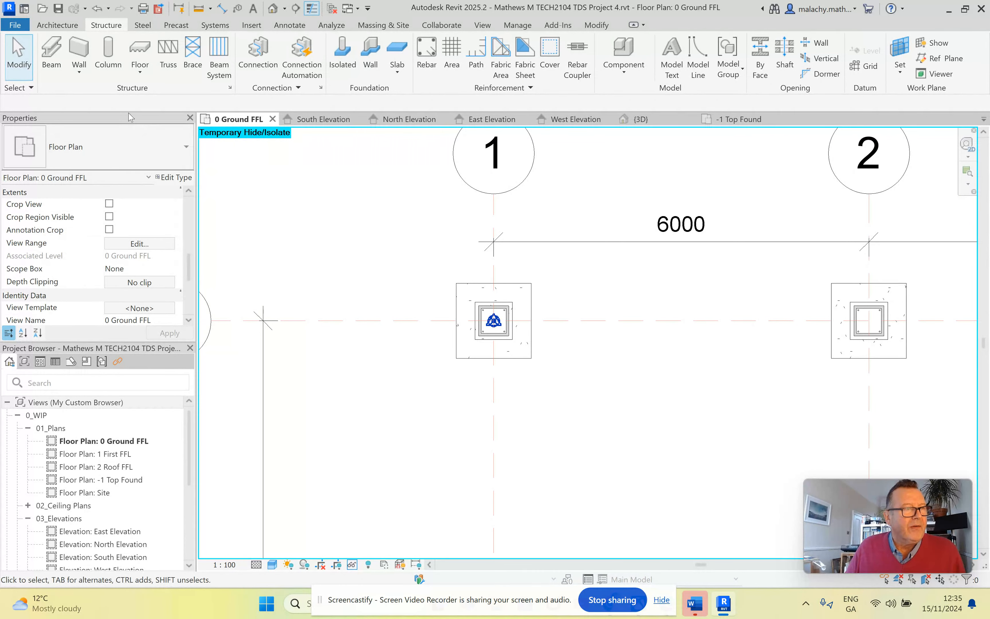
# Start a structural column and browse the family library to UK, Structural Columns, Steel, British Standard.
pyautogui.click(108, 55)
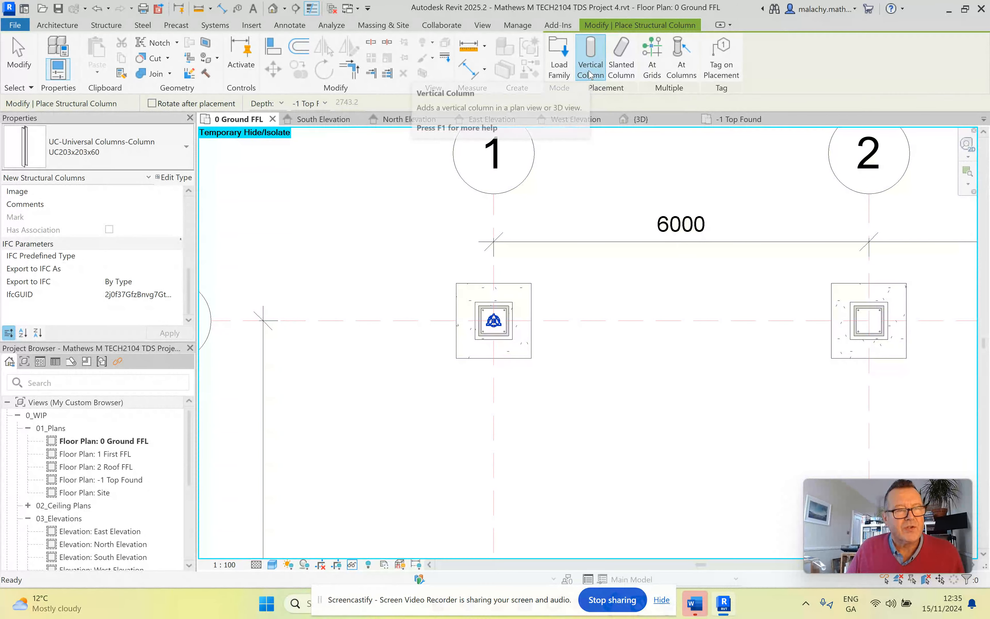
pyautogui.click(565, 72)
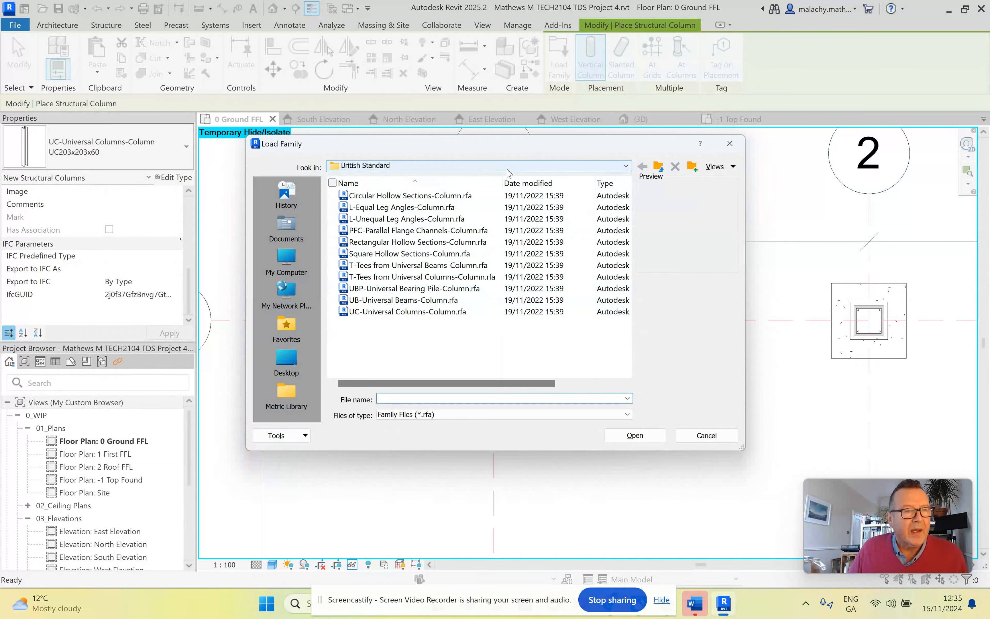
pyautogui.click(504, 166)
pyautogui.click(396, 219)
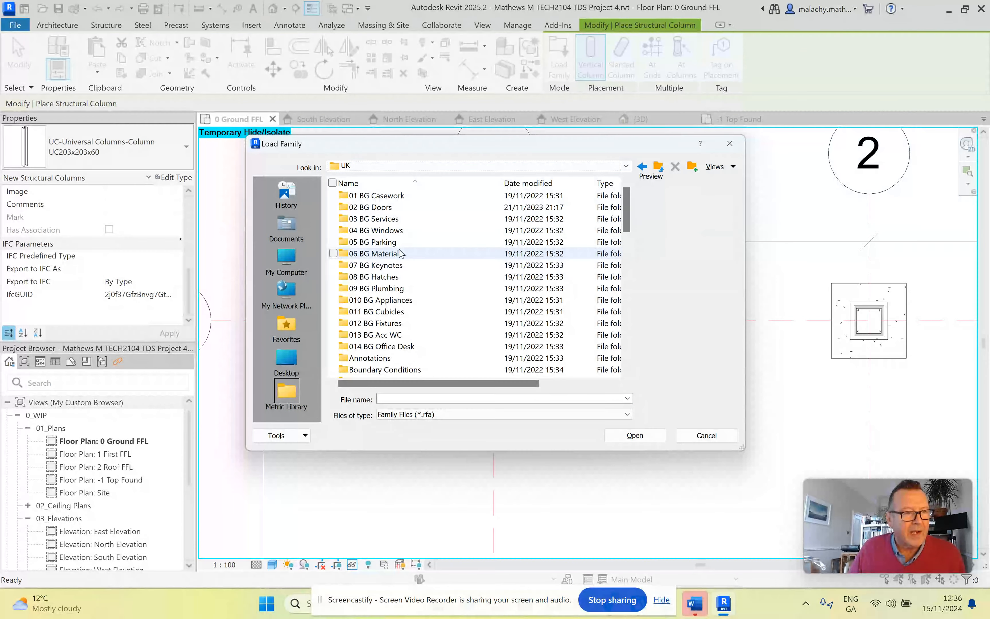
pyautogui.scroll(-10, 405, 262)
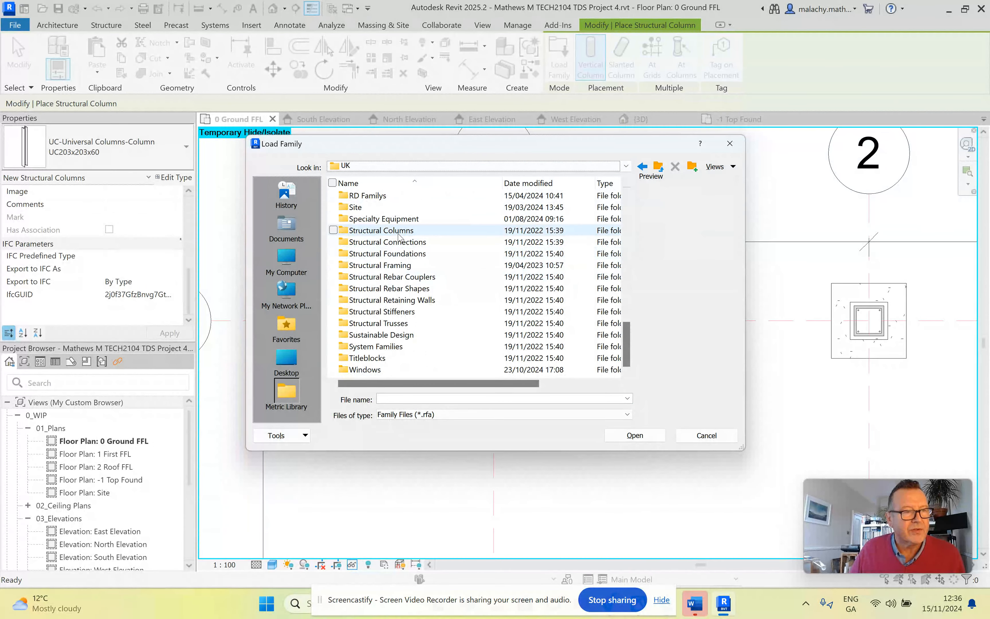
pyautogui.doubleClick(378, 230)
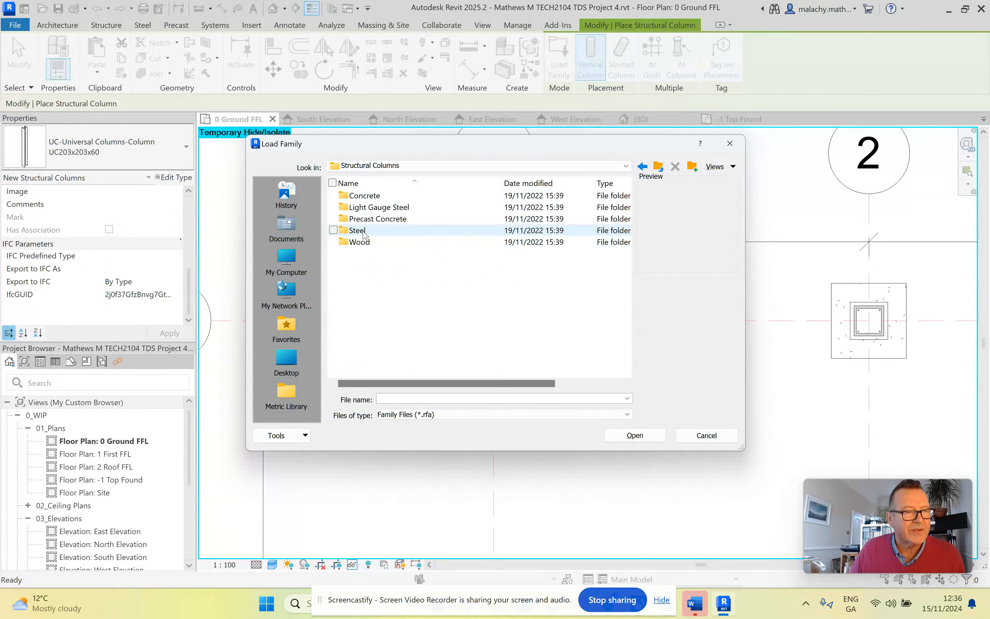
pyautogui.doubleClick(357, 230)
pyautogui.doubleClick(362, 195)
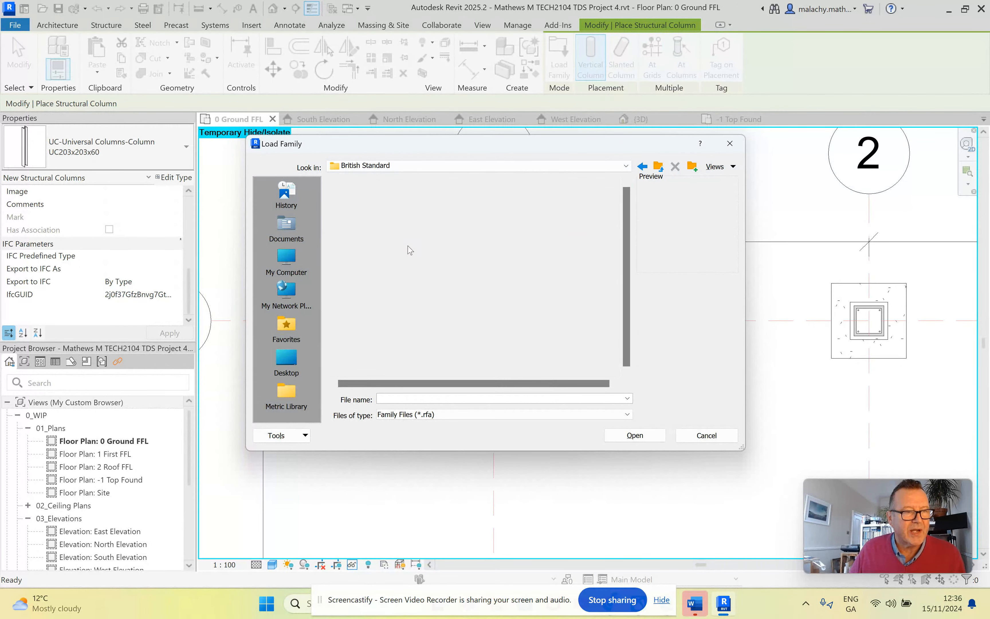
# Load the UC254x254x73 type from the UC-Universal Columns-Column.rfa family.
pyautogui.click(393, 312)
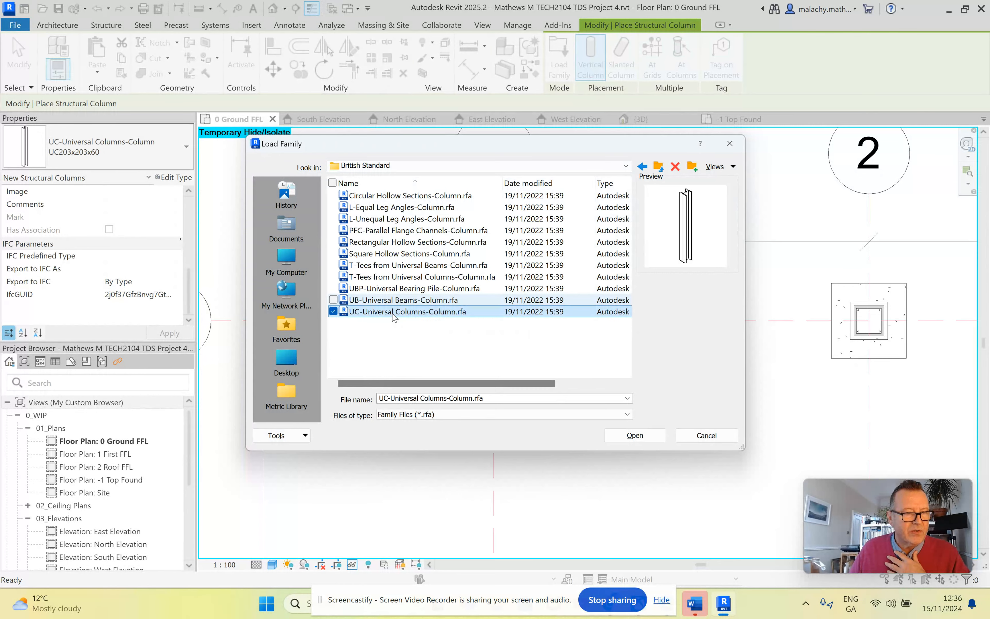
pyautogui.click(636, 437)
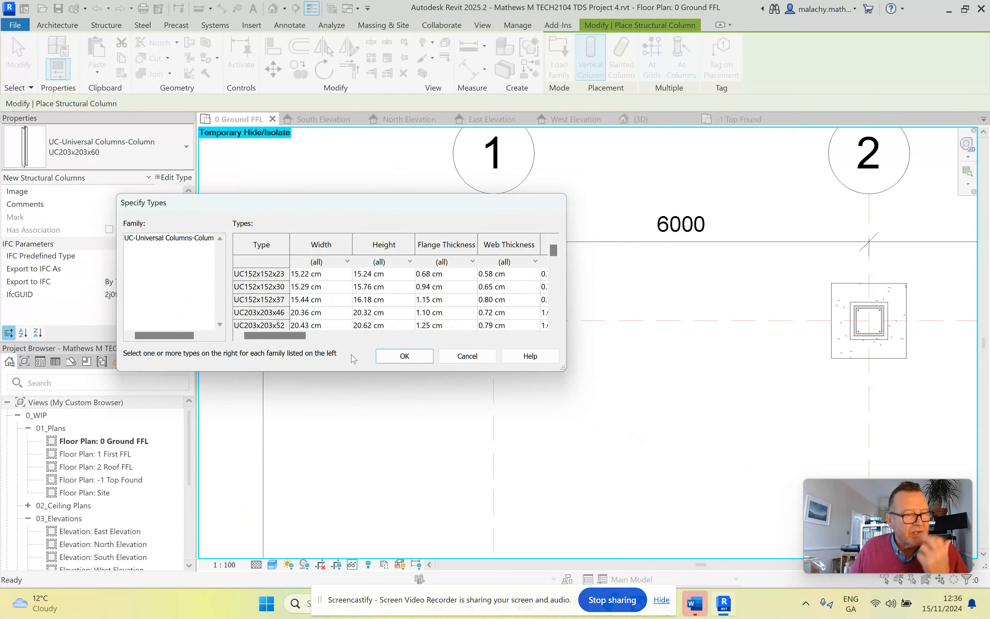
pyautogui.scroll(-2, 314, 310)
pyautogui.scroll(-3, 278, 309)
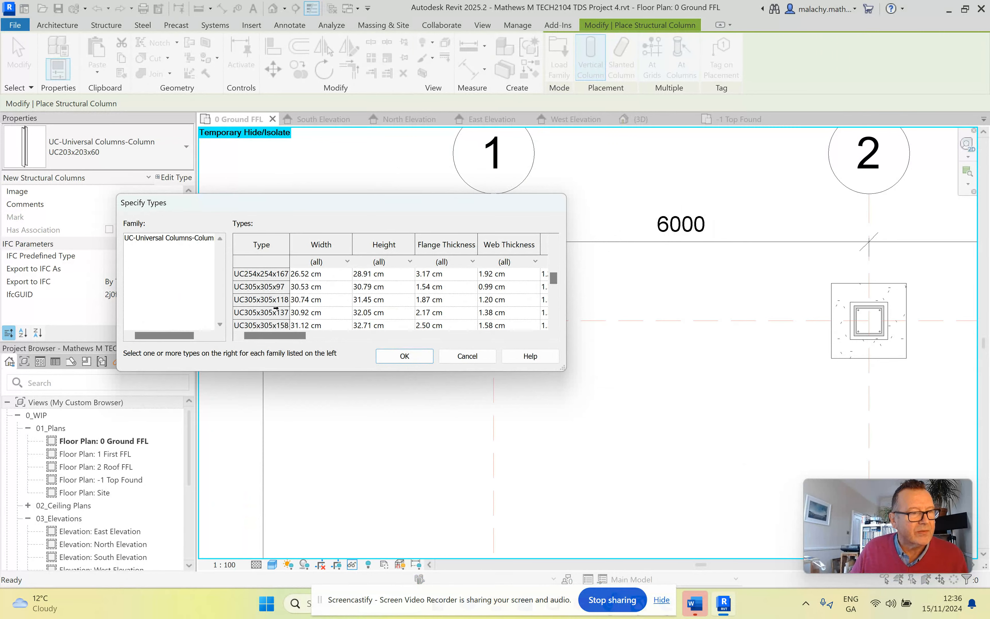
pyautogui.scroll(2, 265, 296)
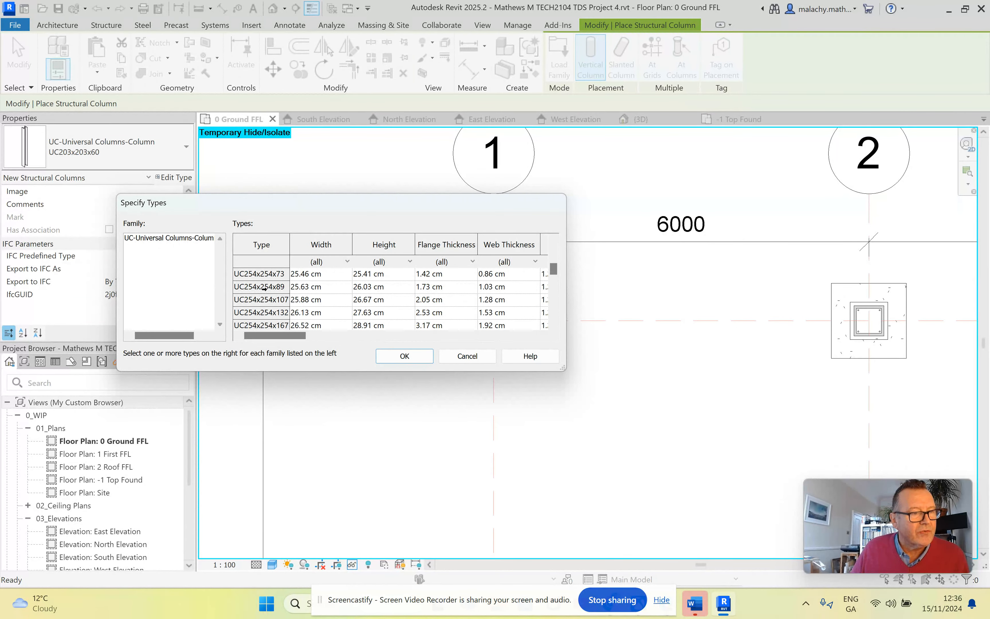
pyautogui.click(265, 277)
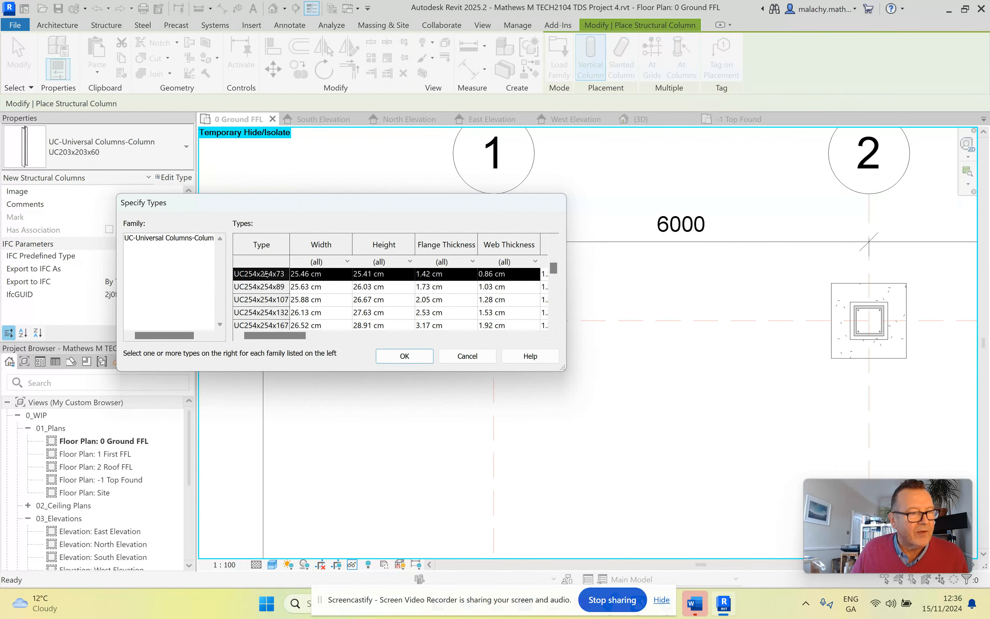
pyautogui.click(403, 357)
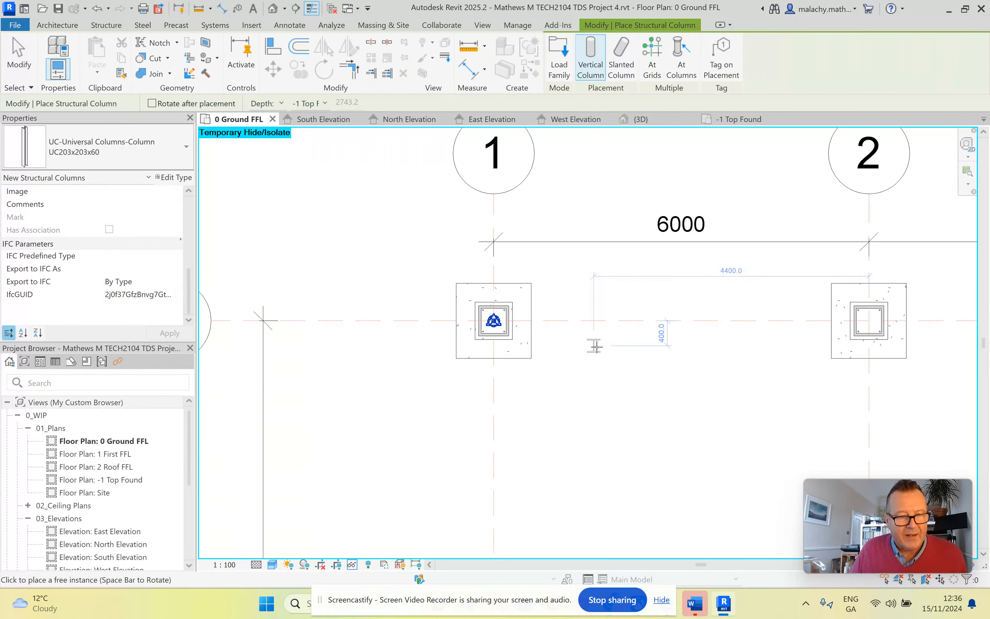
# Place a vertical UC203x203x60 column with its depth set to -1 Top Found where grids A and 1 cross.
pyautogui.scroll(2, 596, 347)
pyautogui.scroll(2, 596, 347)
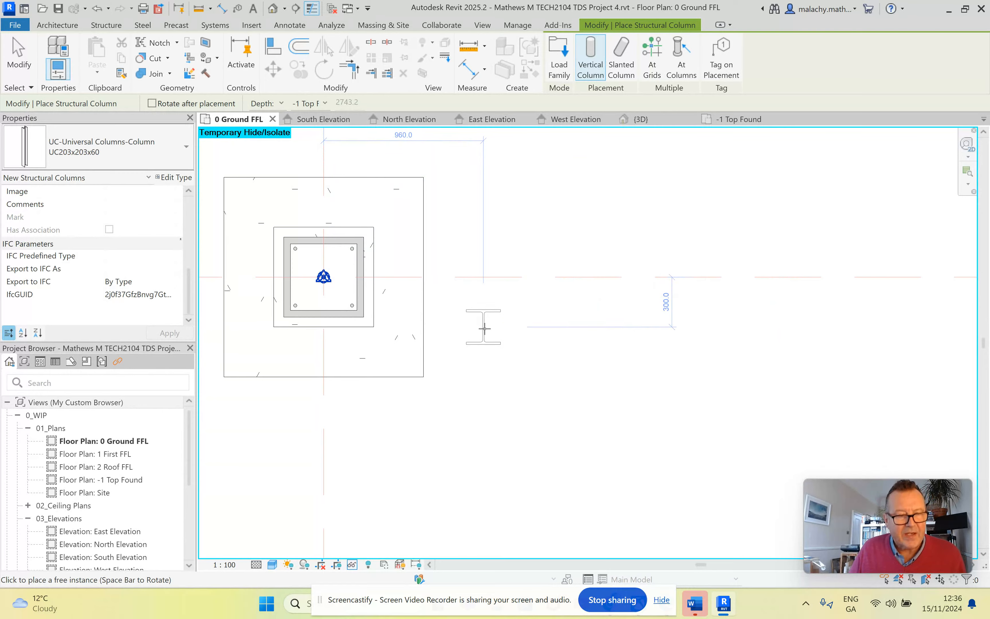
pyautogui.press('space')
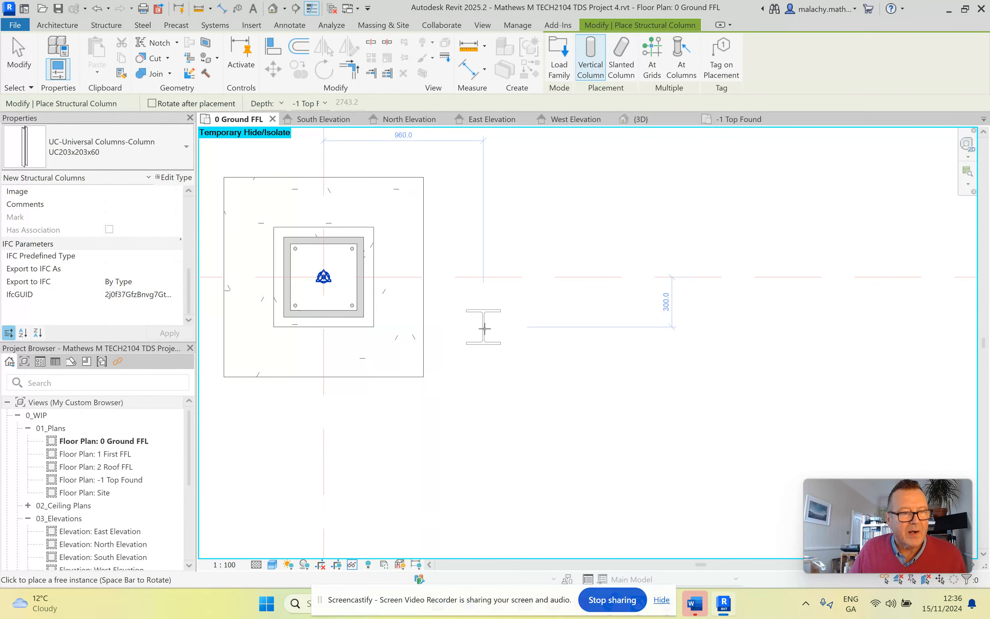
pyautogui.press('space')
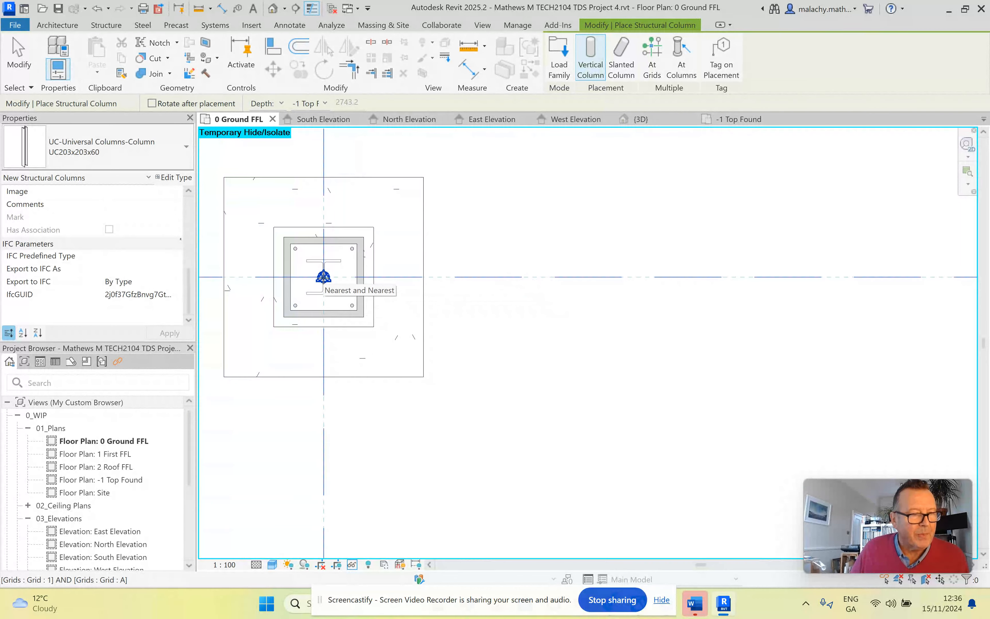
pyautogui.click(324, 276)
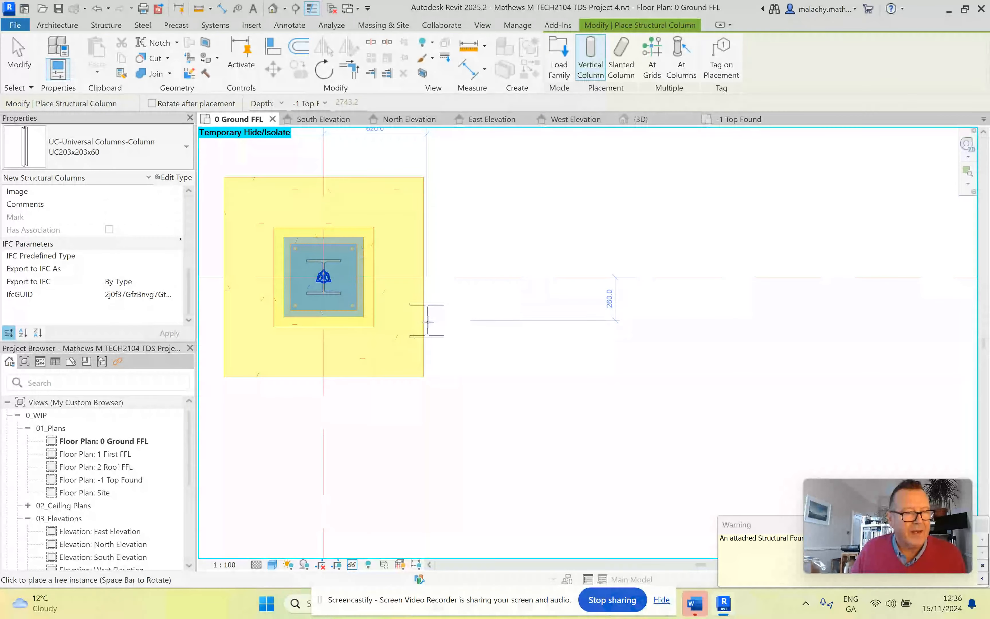
pyautogui.press('Escape')
pyautogui.press('Escape')
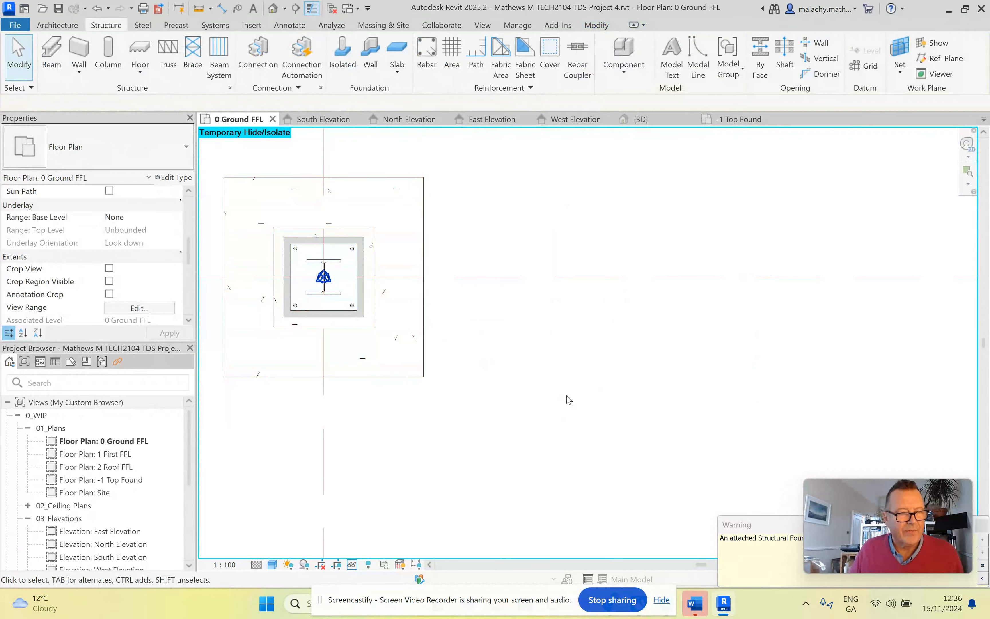
# Inspect the new column and its footing in the East and West Elevations.
pyautogui.scroll(-2, 571, 400)
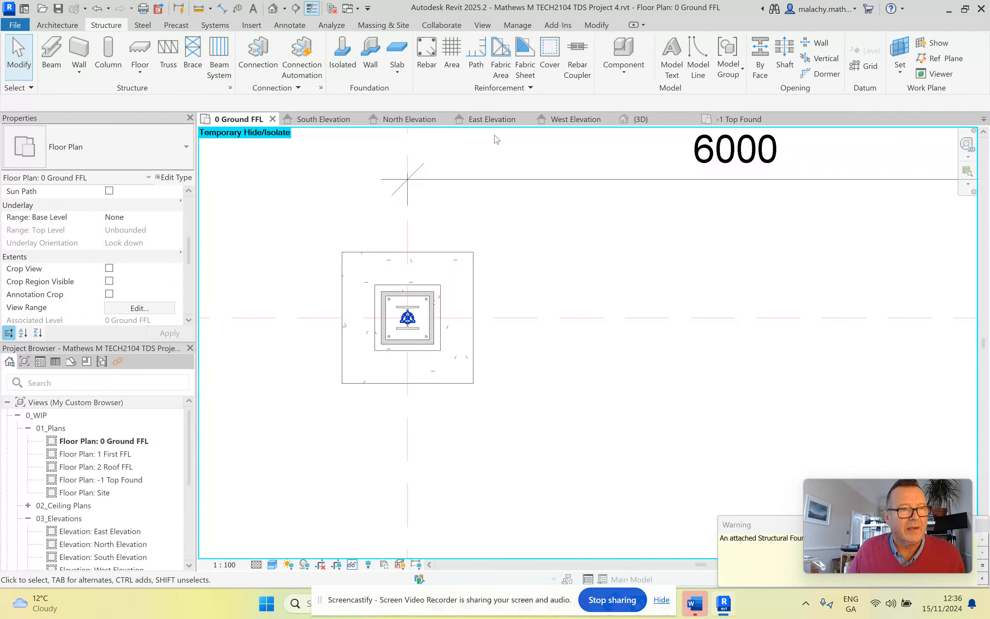
pyautogui.click(495, 120)
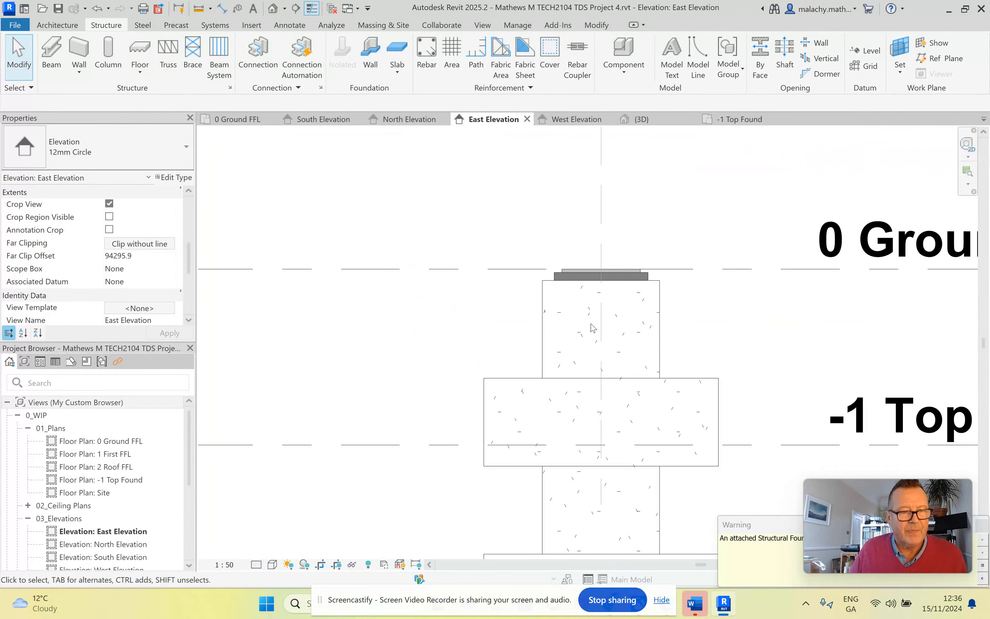
pyautogui.scroll(-4, 592, 328)
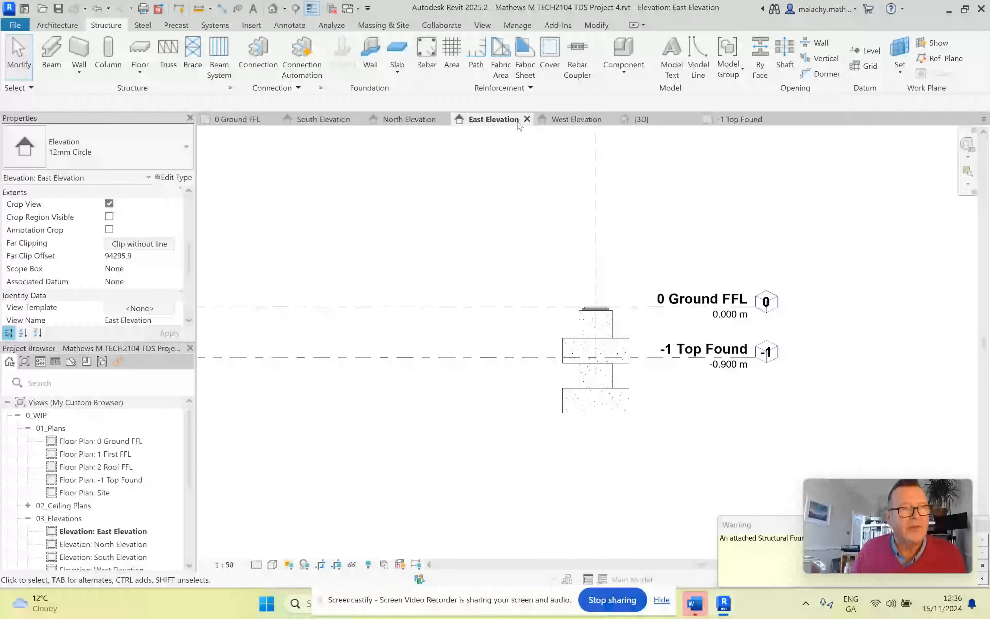
pyautogui.click(570, 120)
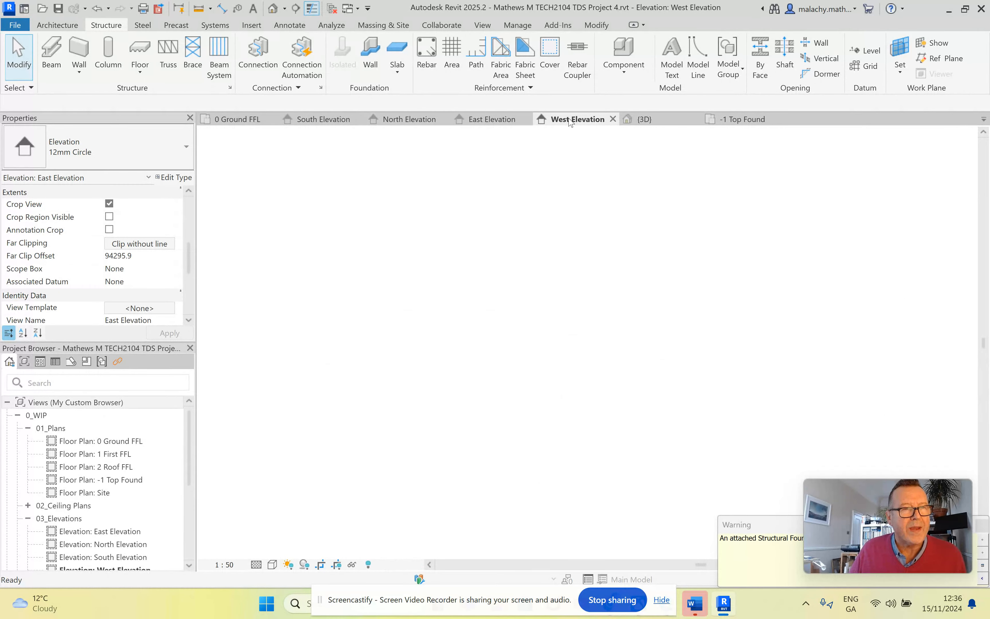
pyautogui.scroll(-5, 571, 273)
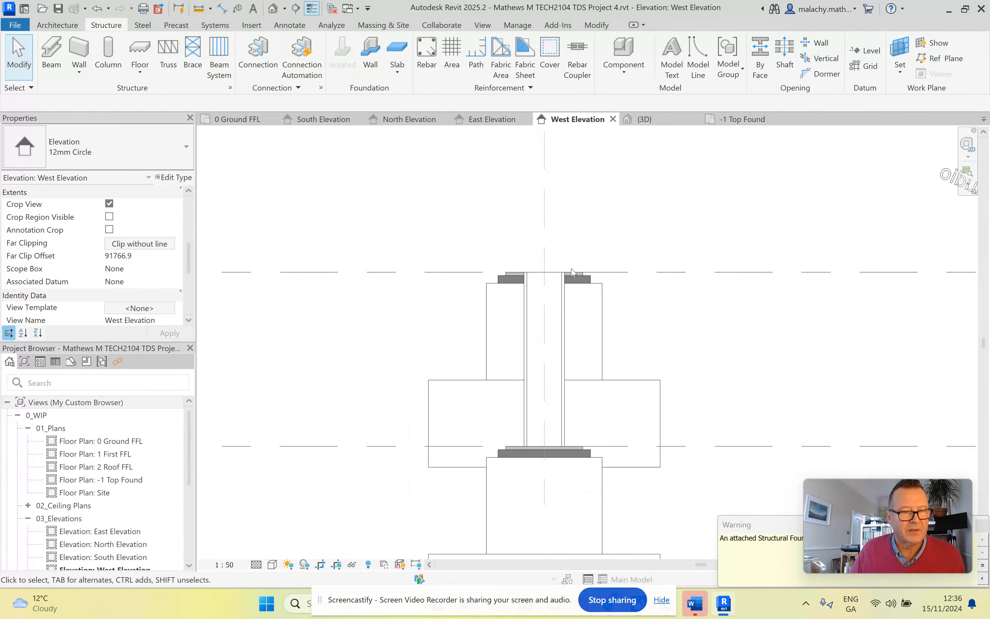
# Set the Top Level of the UC203x203x60 column at grid A-1 to 2 Roof FFL.
pyautogui.click(566, 407)
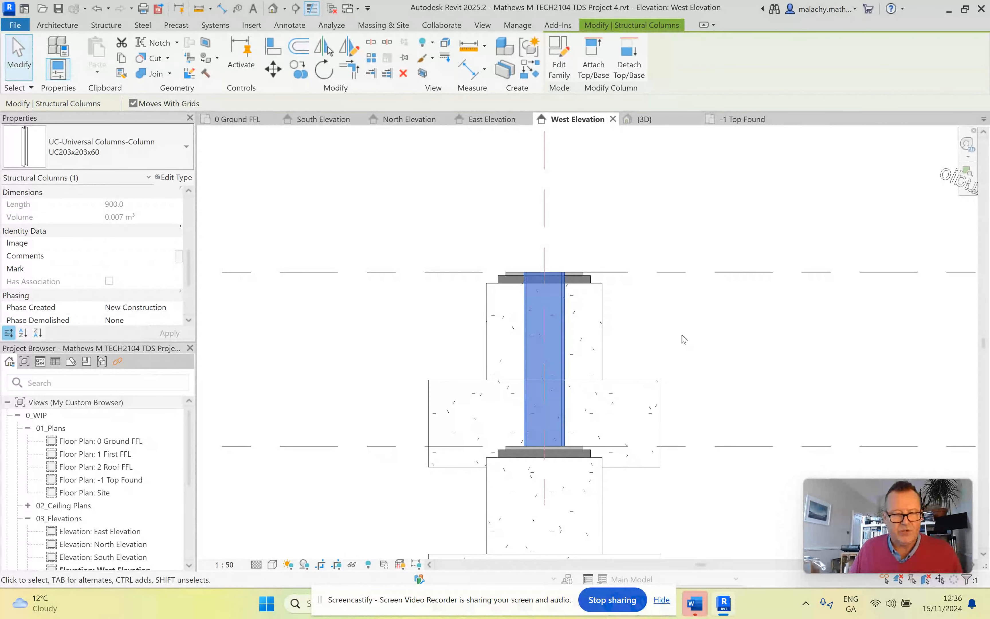
pyautogui.scroll(-3, 682, 339)
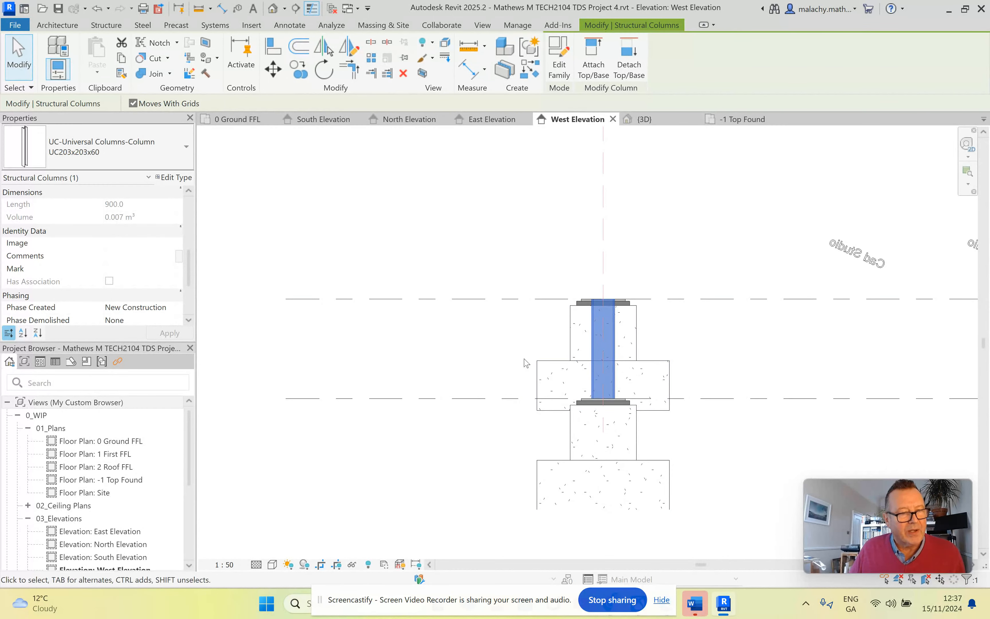
pyautogui.scroll(5, 190, 269)
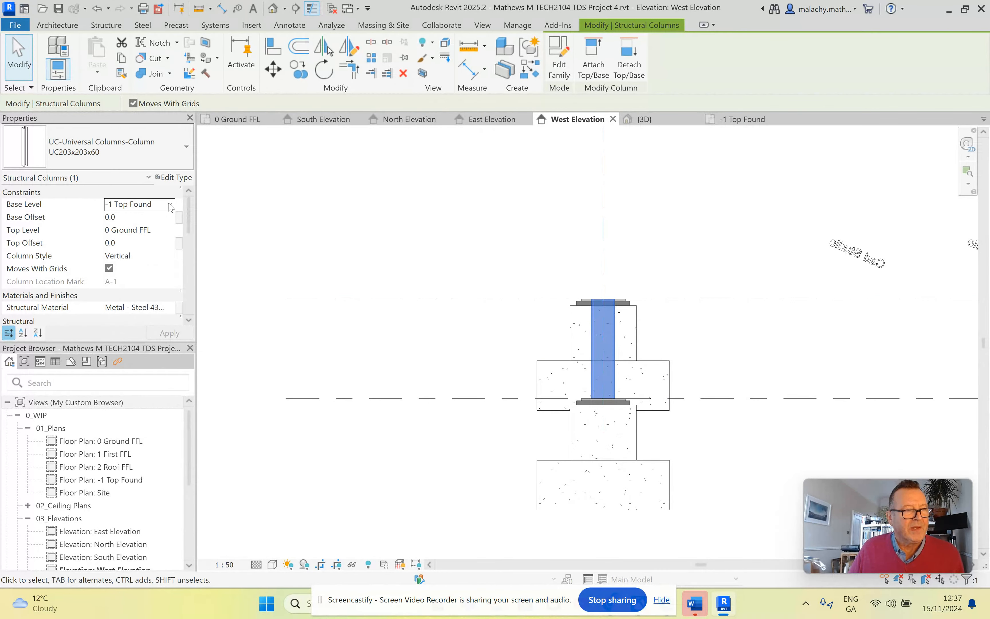
pyautogui.click(168, 231)
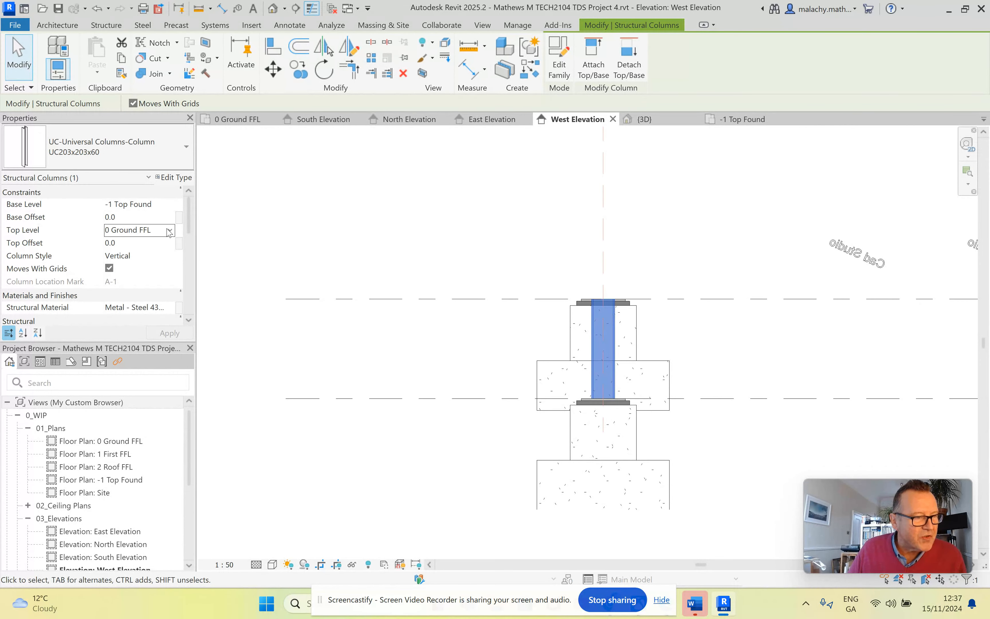
pyautogui.click(170, 230)
pyautogui.click(144, 278)
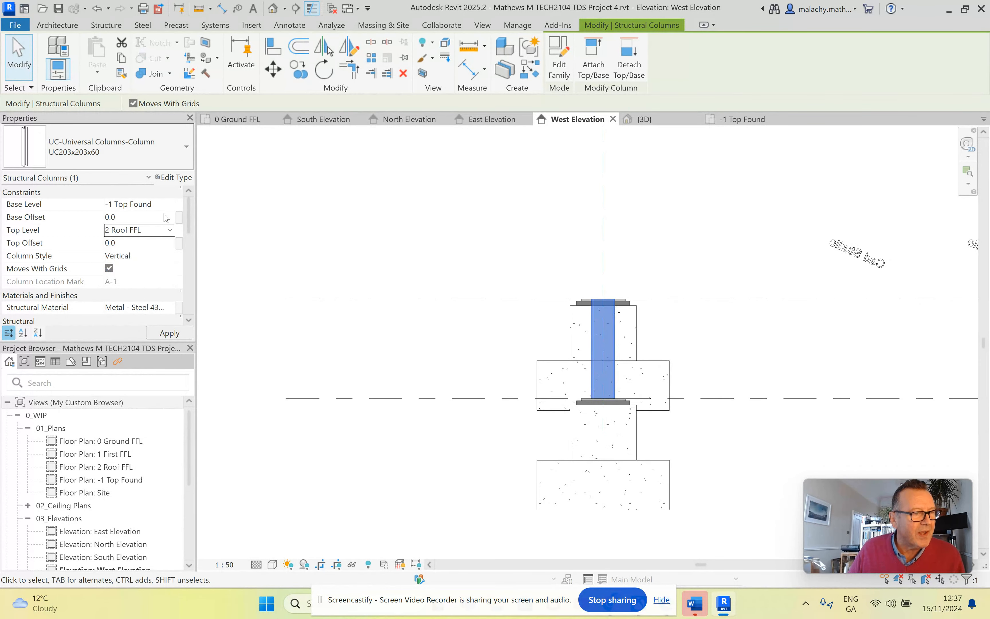
# Set the same column's Base Level to 0 Ground FFL and accept moving the attached foundation to its bottom.
pyautogui.click(168, 205)
pyautogui.click(169, 204)
pyautogui.click(146, 228)
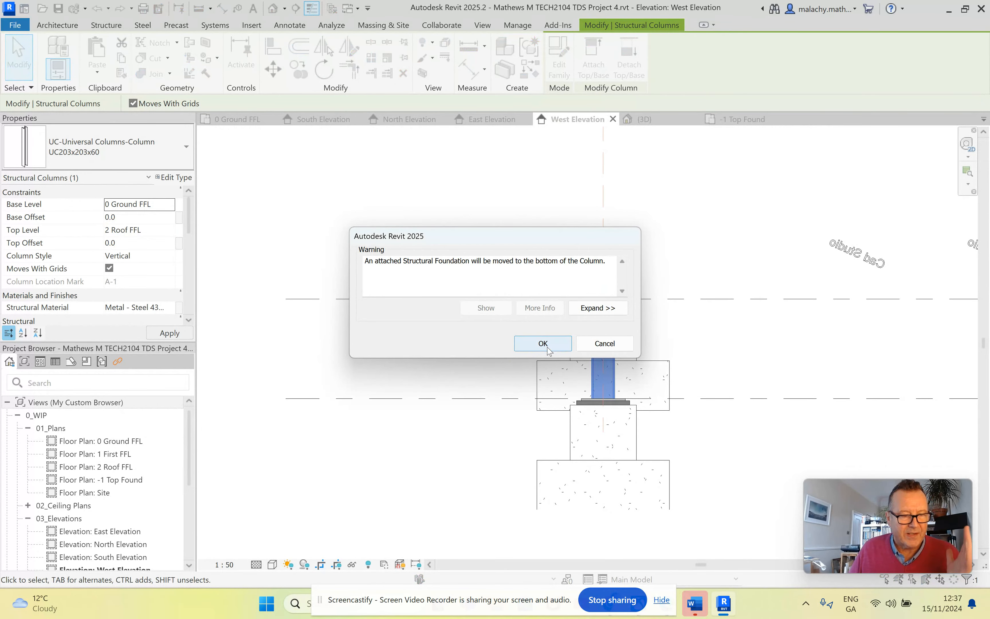
pyautogui.click(544, 343)
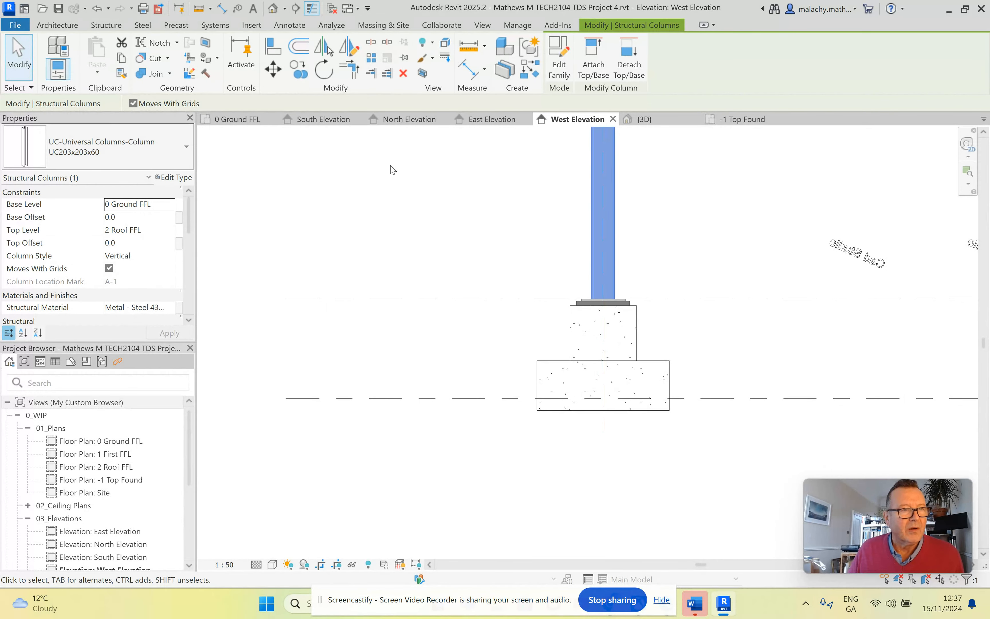
# In the 0 Ground FFL plan, delete the footing with pier at the intersection of grids A and 2.
pyautogui.click(246, 119)
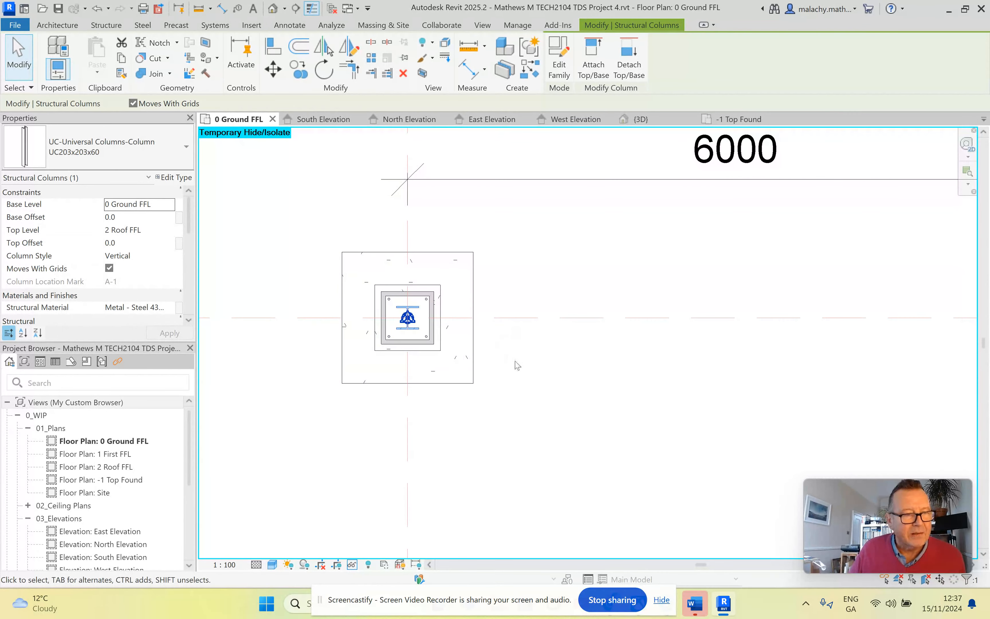
pyautogui.scroll(-4, 515, 365)
pyautogui.click(695, 370)
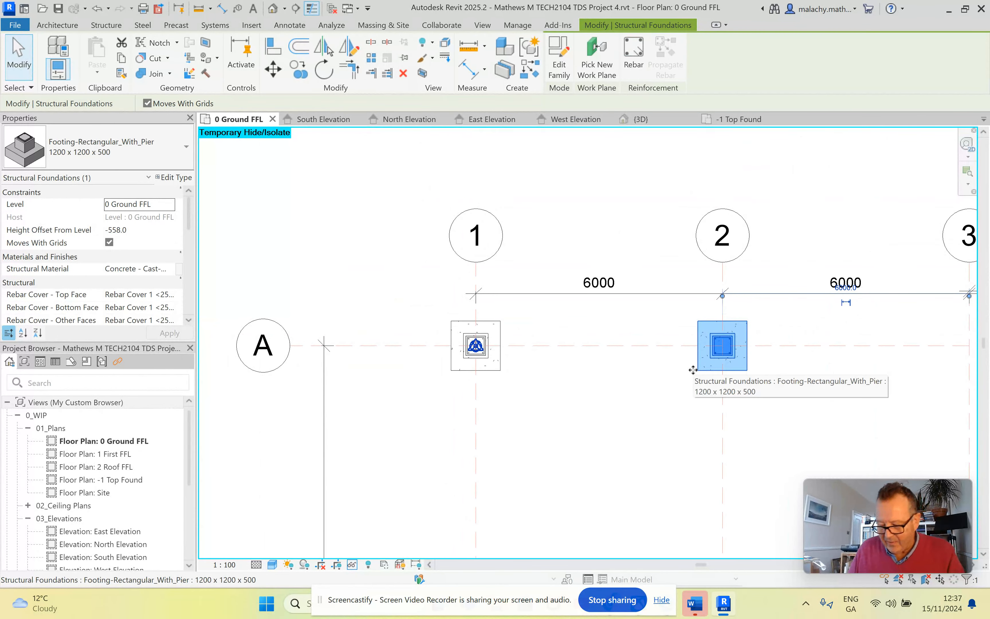
pyautogui.press('Delete')
# Copy the footing and column together from A-1 to grid A's intersections with grids 2, 3 and 4, using multiple copies.
pyautogui.click(496, 376)
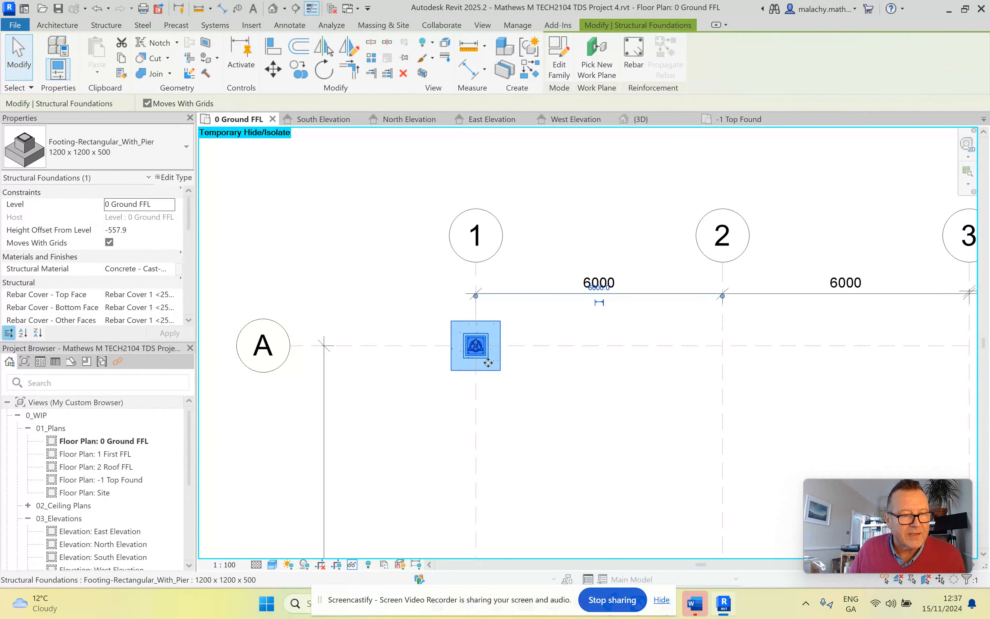
pyautogui.scroll(5, 465, 336)
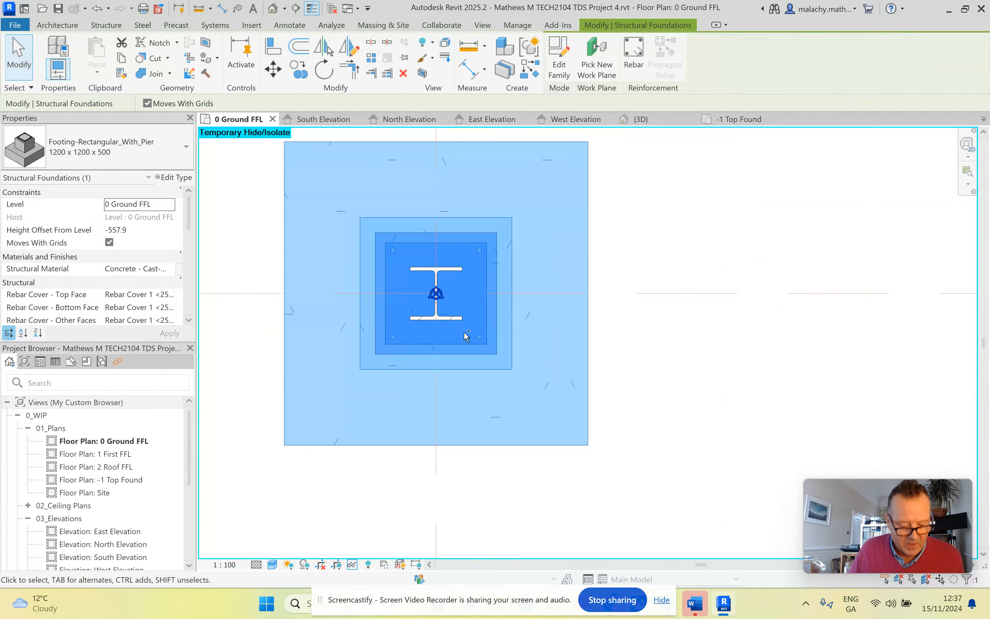
pyautogui.keyDown('ctrl'); pyautogui.click(459, 323); pyautogui.keyUp('ctrl')
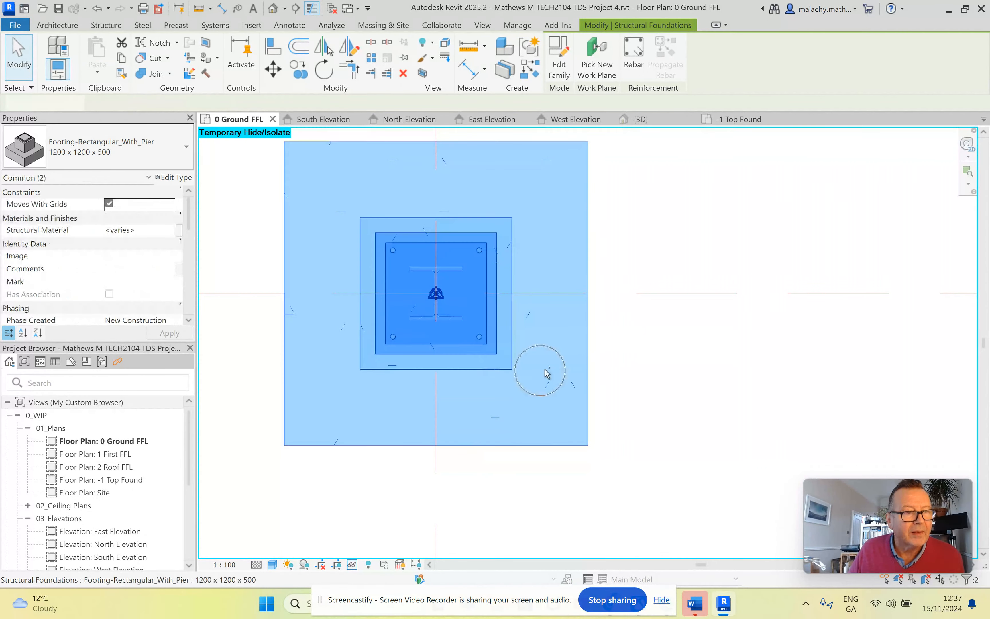
pyautogui.click(298, 69)
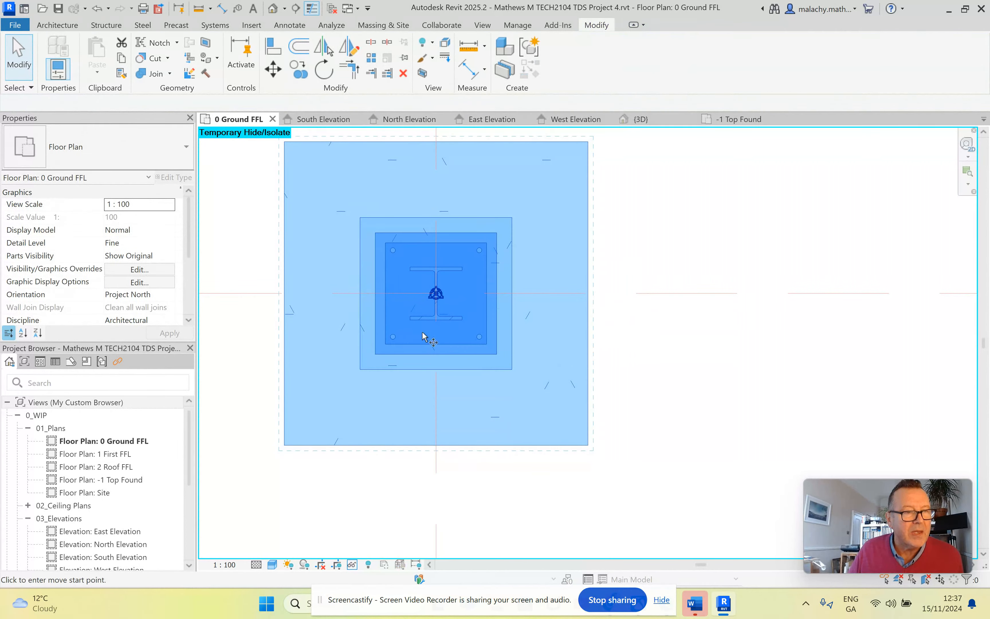
pyautogui.click(436, 294)
pyautogui.scroll(-4, 506, 333)
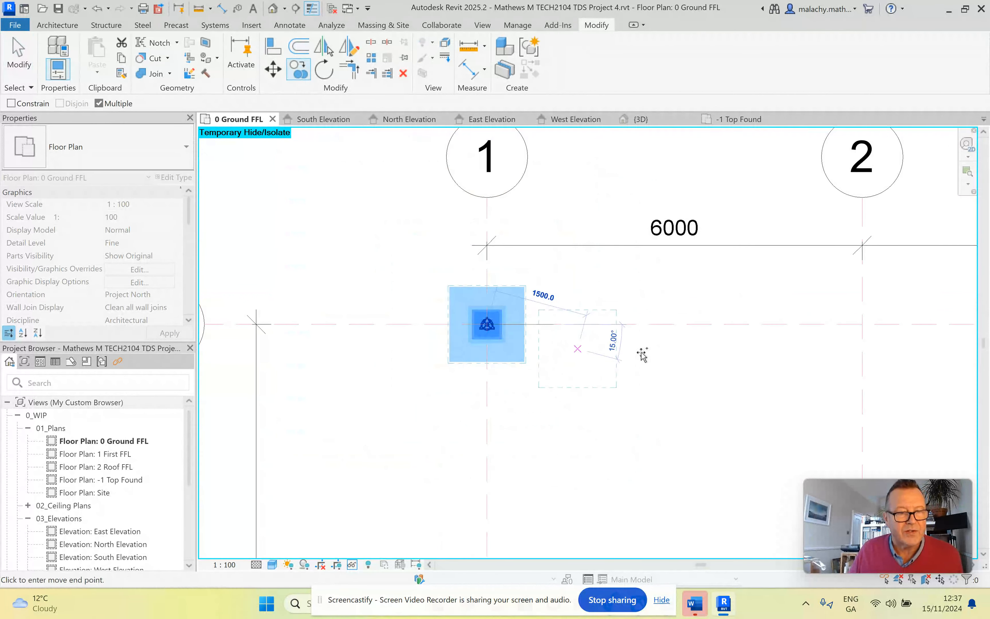
pyautogui.moveTo(640, 354); pyautogui.dragTo(524, 358, button='middle')
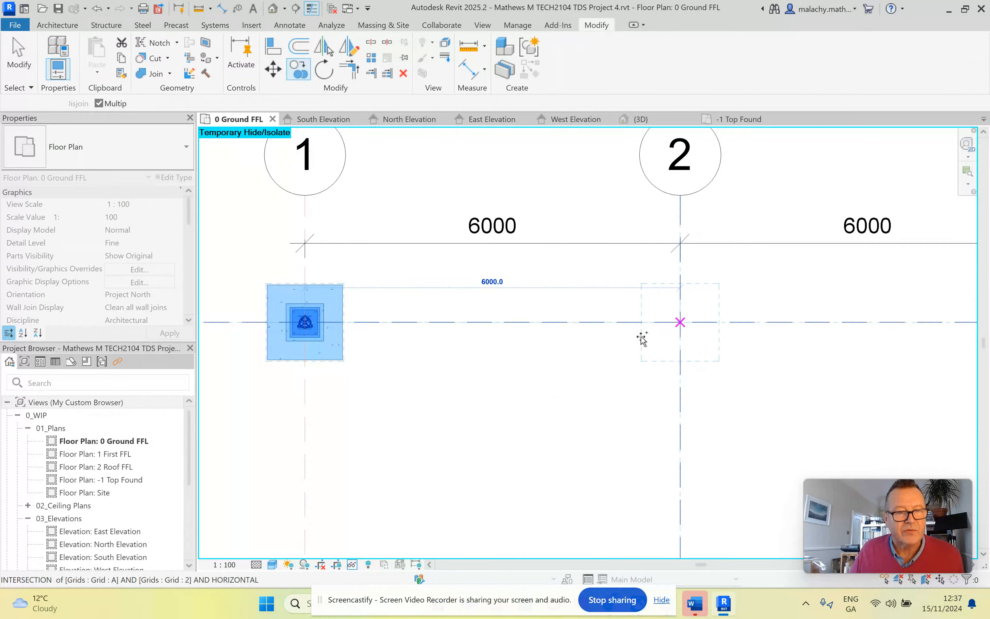
pyautogui.click(640, 336)
pyautogui.moveTo(862, 349); pyautogui.dragTo(563, 358, button='middle')
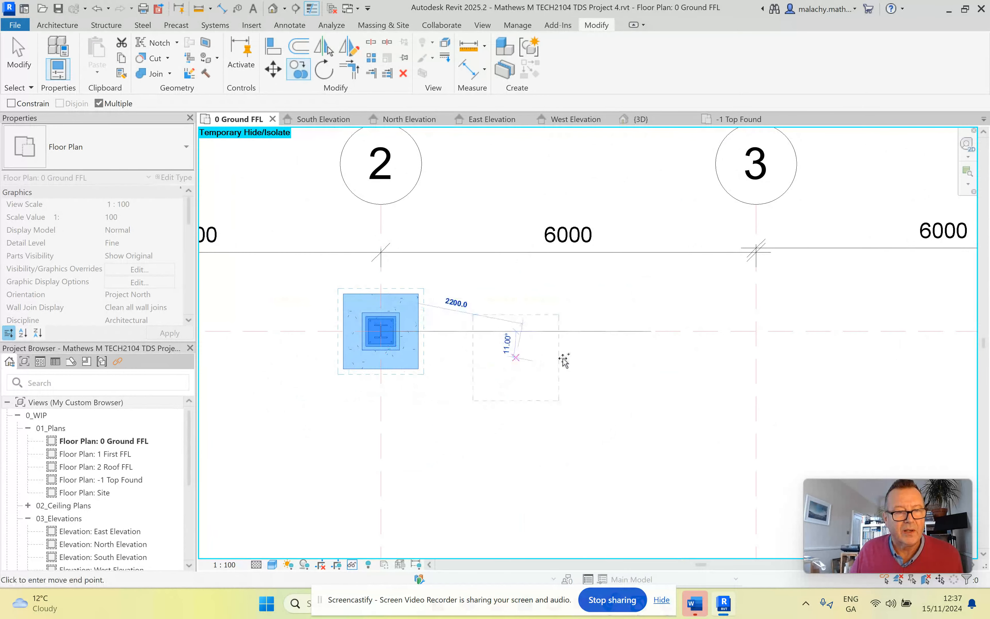
pyautogui.click(756, 331)
pyautogui.moveTo(687, 358); pyautogui.dragTo(313, 358, button='middle')
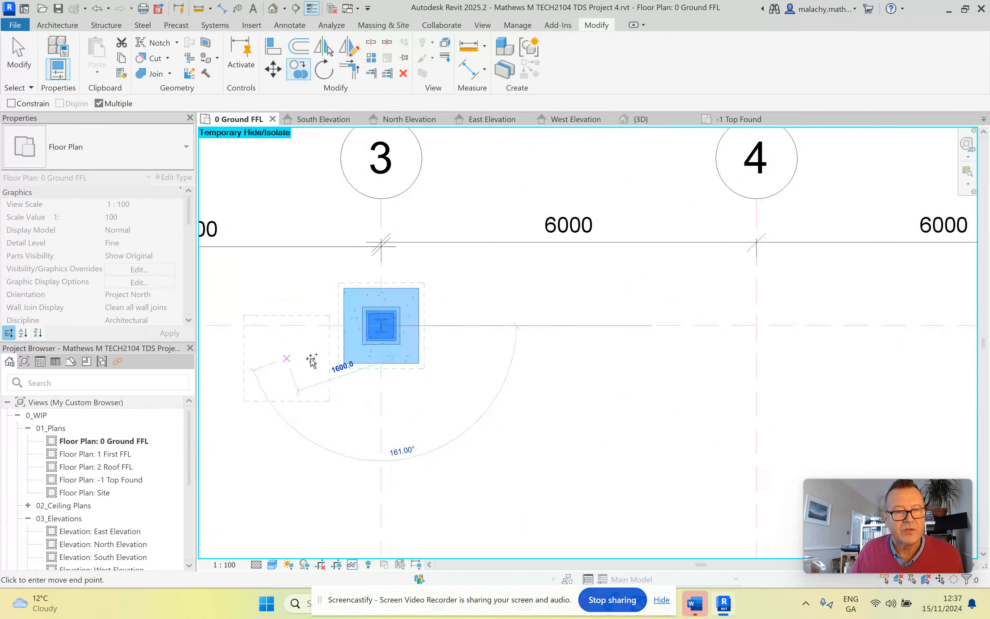
pyautogui.click(756, 327)
# Continue copying the footing and column along grid A to its intersections with grids 5, 6, 7, 8 and 9.
pyautogui.moveTo(654, 356); pyautogui.dragTo(309, 360, button='middle')
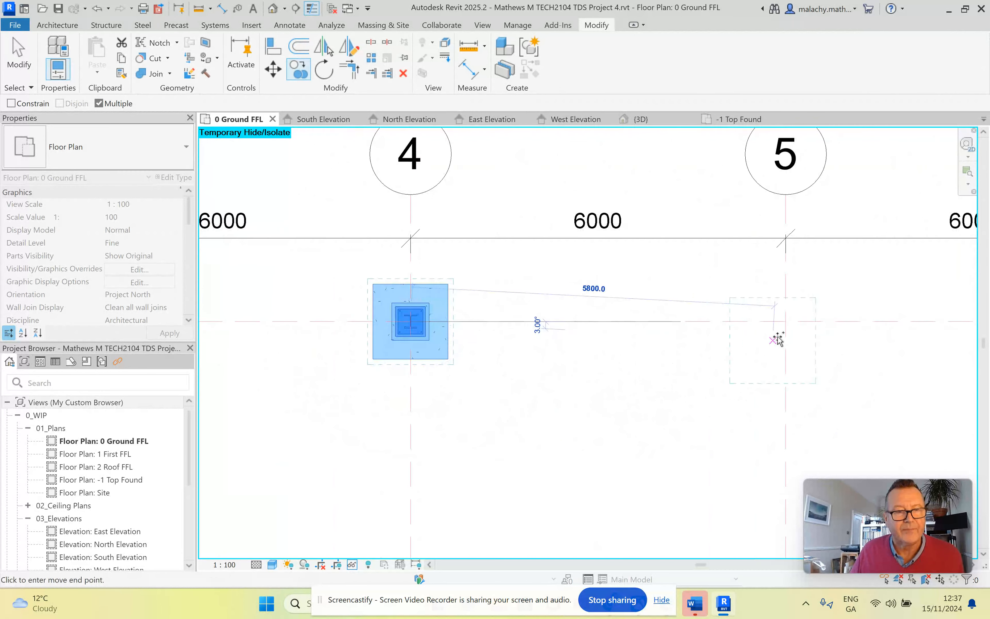
pyautogui.click(784, 324)
pyautogui.moveTo(663, 369); pyautogui.dragTo(205, 390, button='middle')
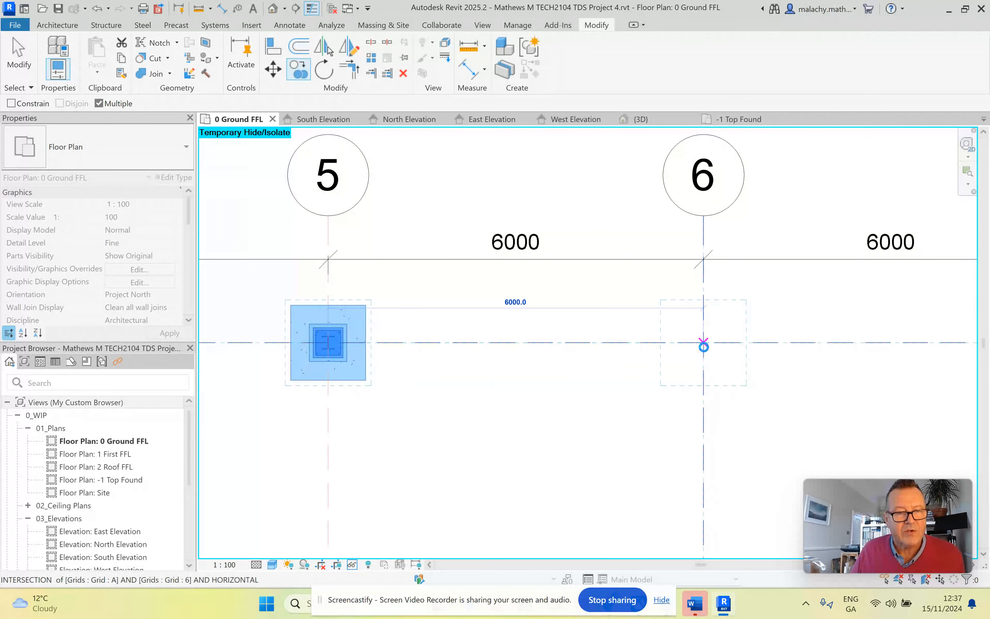
pyautogui.click(704, 344)
pyautogui.moveTo(602, 393); pyautogui.dragTo(200, 389, button='middle')
pyautogui.click(677, 345)
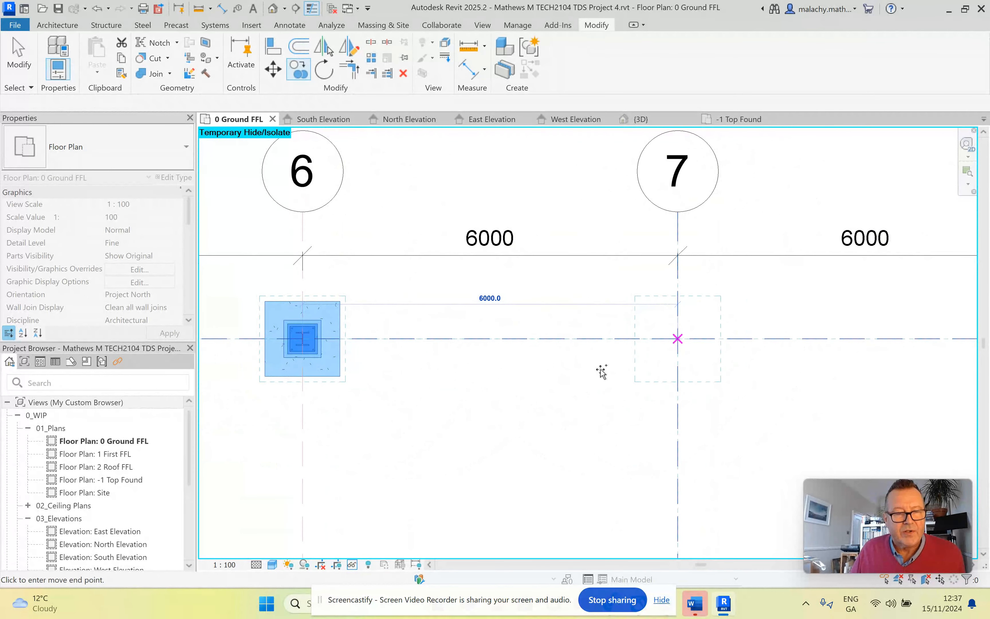
pyautogui.moveTo(642, 375); pyautogui.dragTo(309, 384, button='middle')
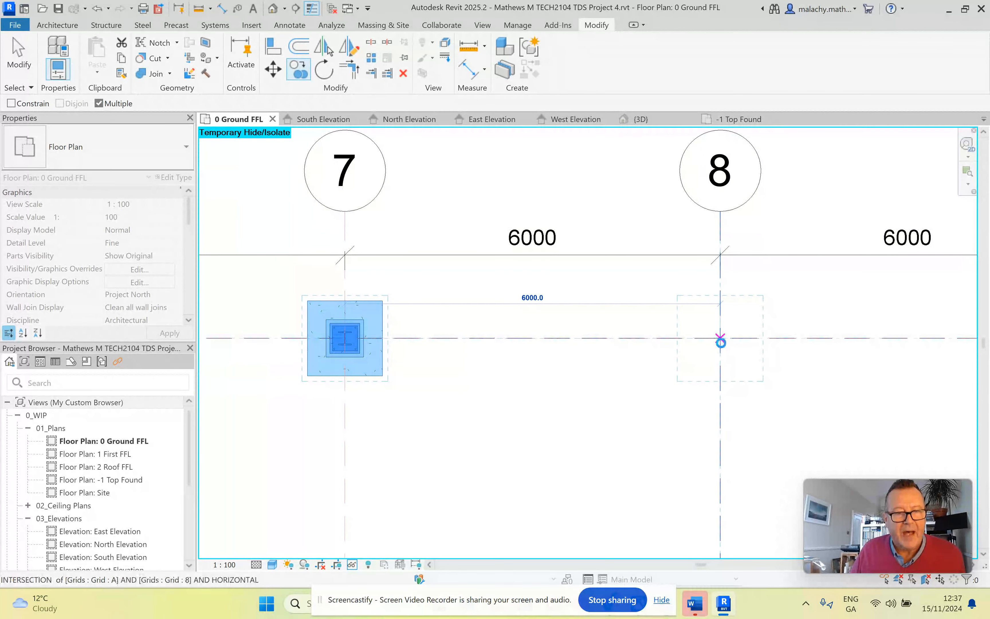
pyautogui.click(721, 340)
pyautogui.moveTo(678, 376); pyautogui.dragTo(319, 384, button='middle')
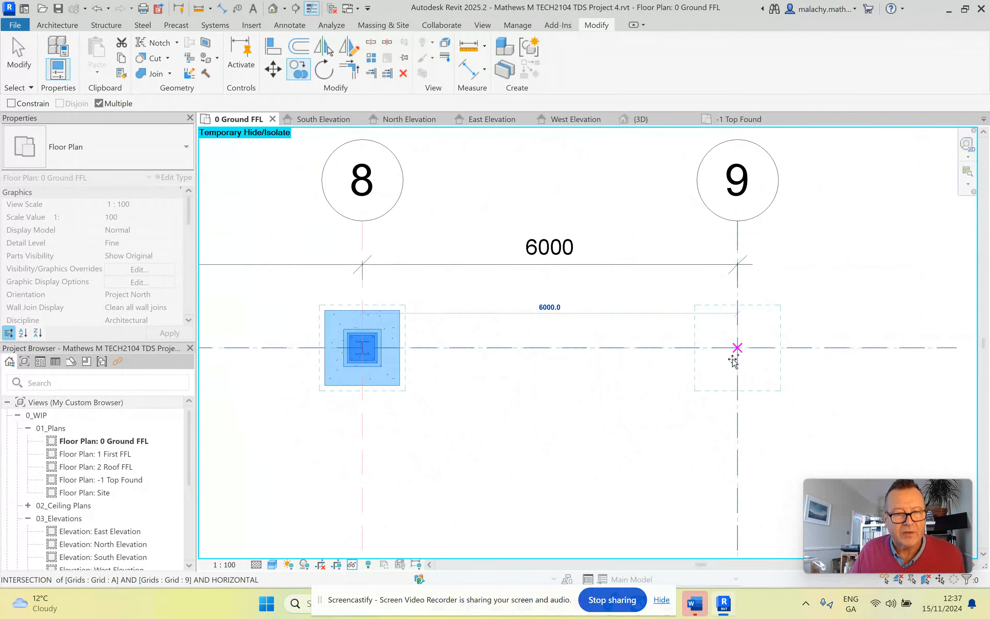
pyautogui.click(738, 348)
# Copy the footing and column to every intersection along grid B, from grid 9 back to grid 1, and finish copying.
pyautogui.scroll(-5, 688, 393)
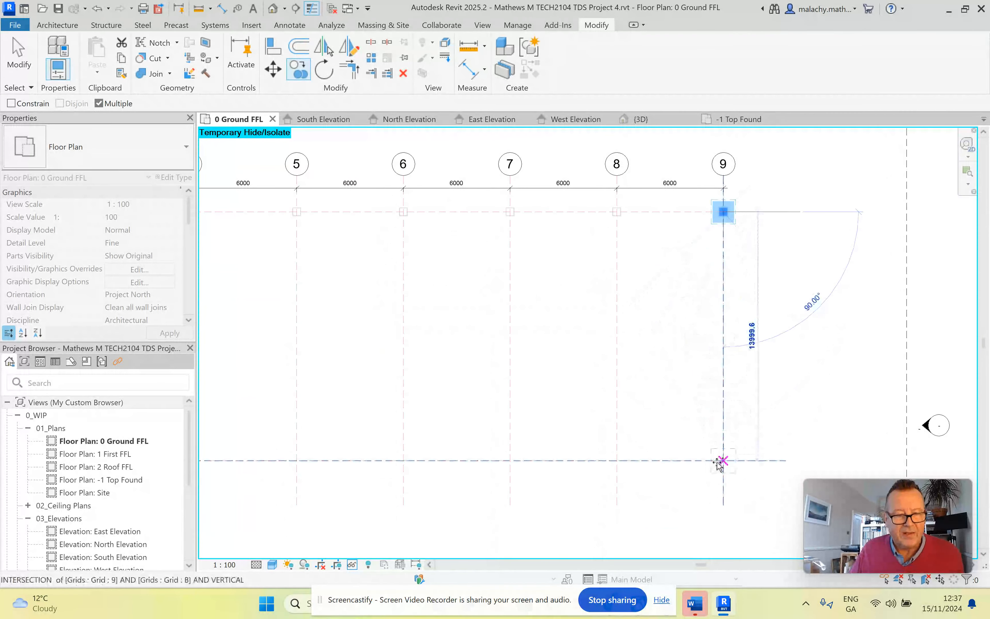
pyautogui.click(723, 460)
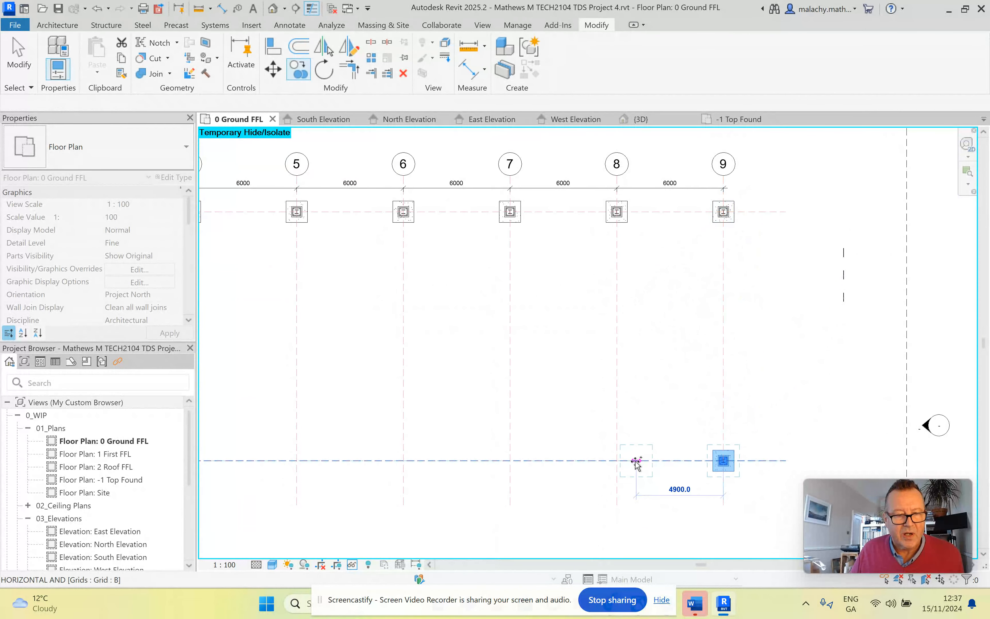
pyautogui.click(616, 461)
pyautogui.click(510, 460)
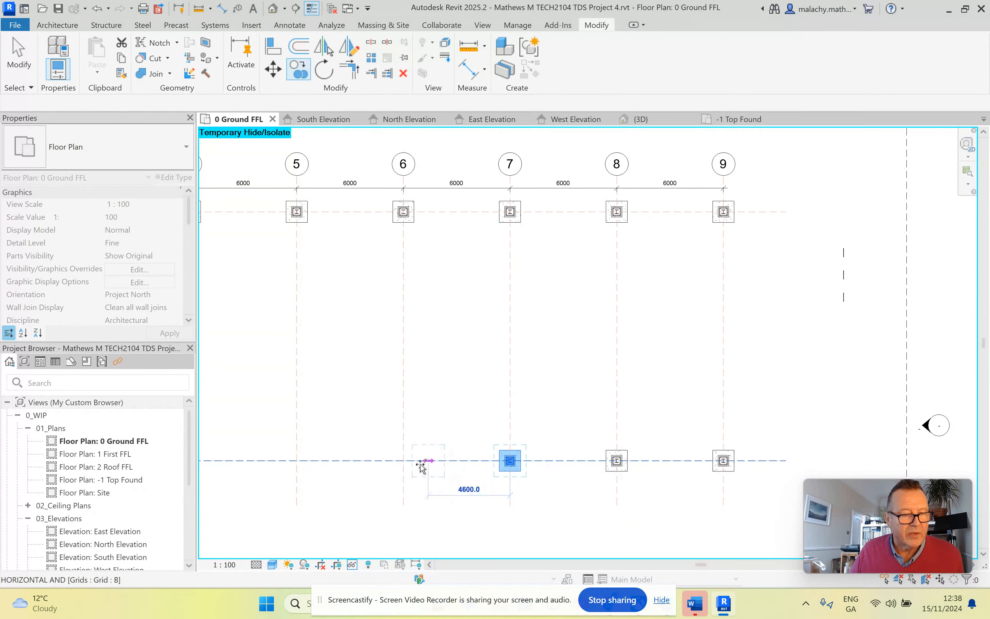
pyautogui.click(403, 461)
pyautogui.moveTo(478, 400); pyautogui.dragTo(660, 382, button='middle')
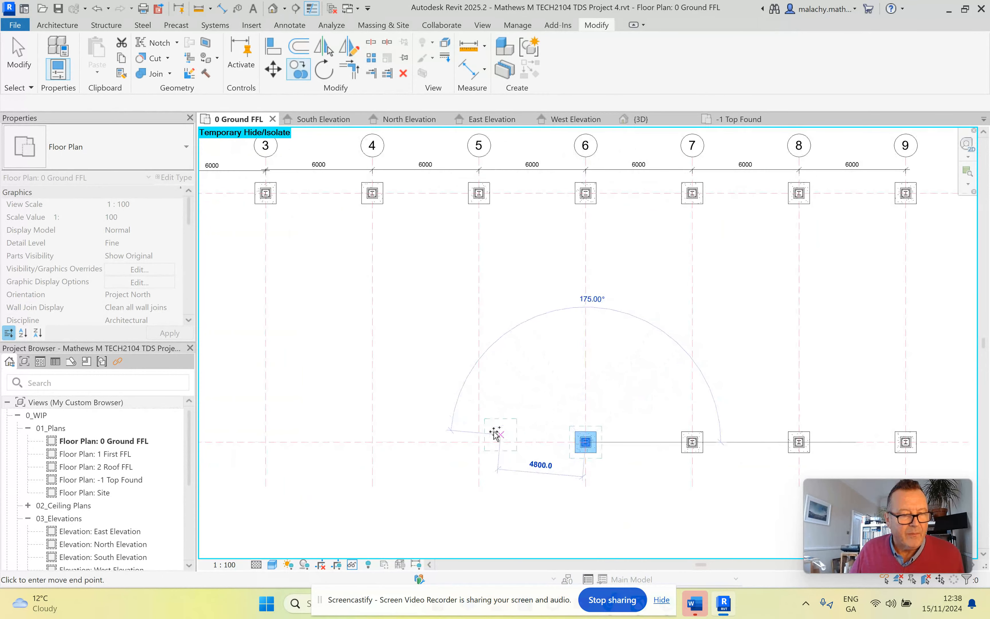
pyautogui.click(478, 442)
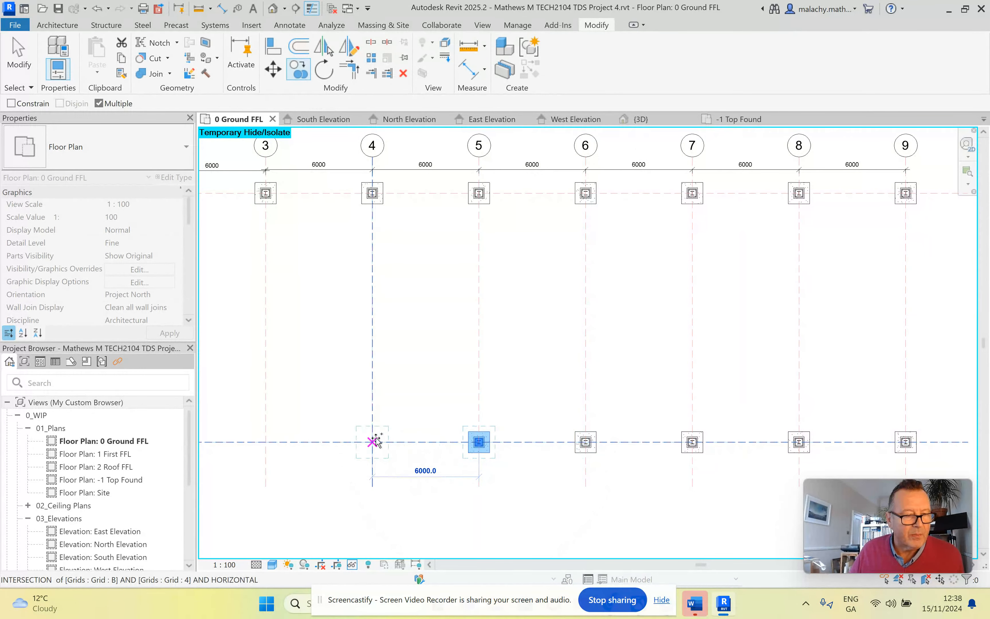
pyautogui.moveTo(376, 442); pyautogui.dragTo(543, 418, button='middle')
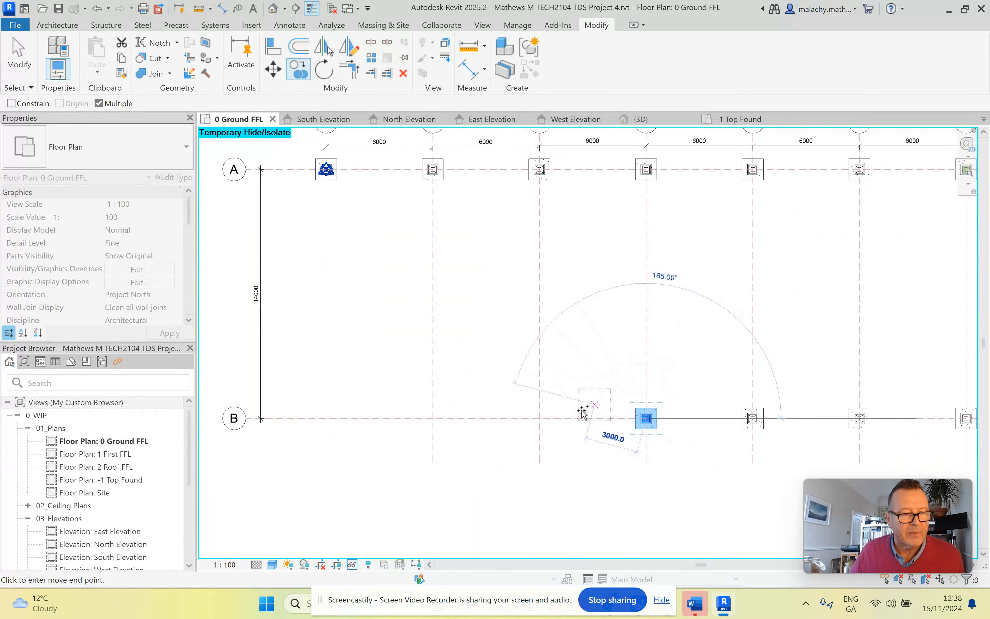
pyautogui.click(539, 418)
pyautogui.click(432, 418)
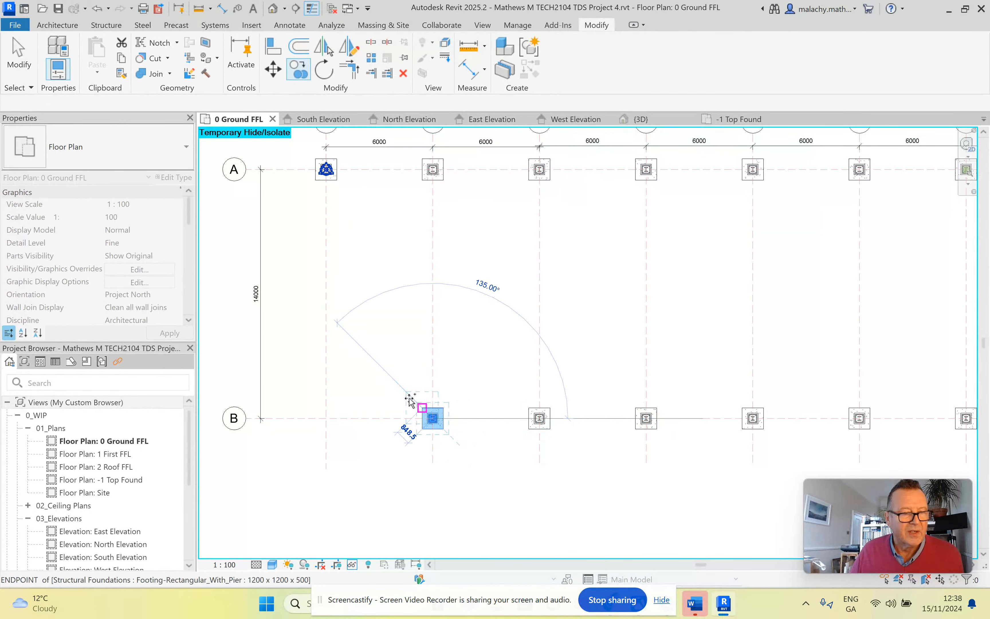
pyautogui.moveTo(471, 390); pyautogui.dragTo(704, 381, button='middle')
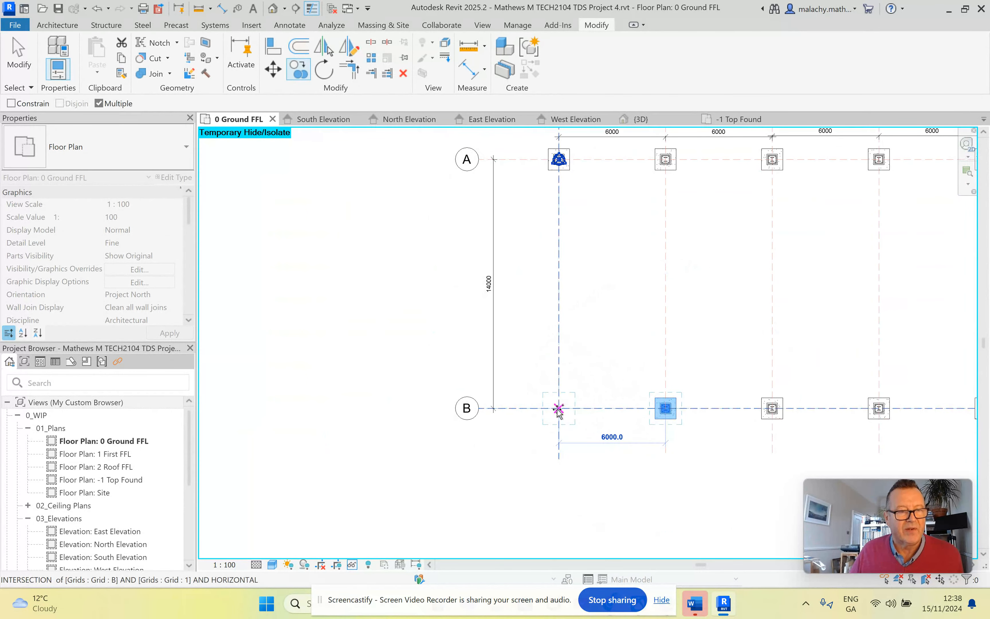
pyautogui.click(557, 406)
pyautogui.press('Escape')
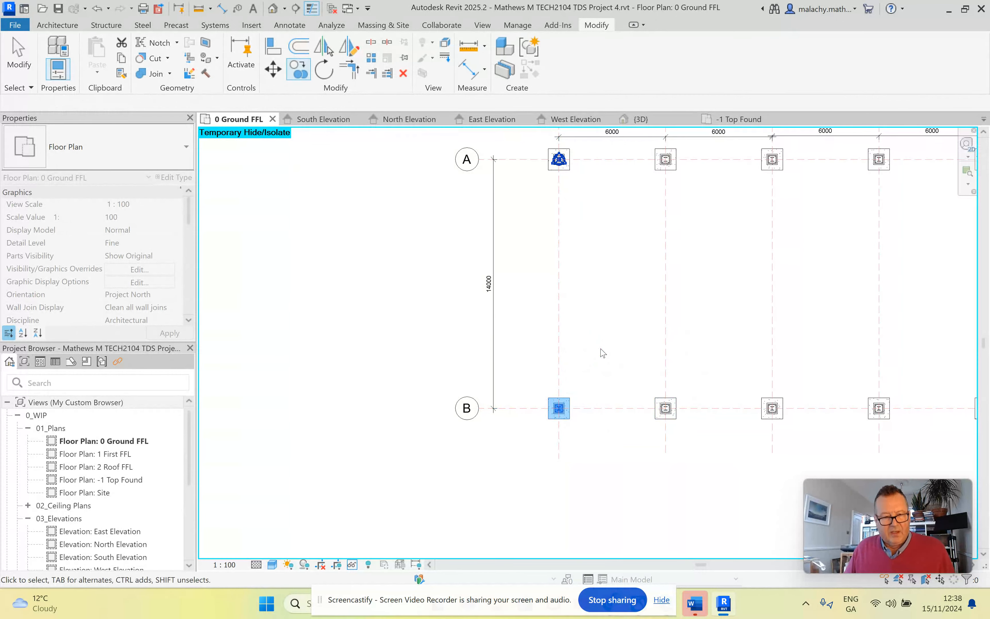
pyautogui.press('Escape')
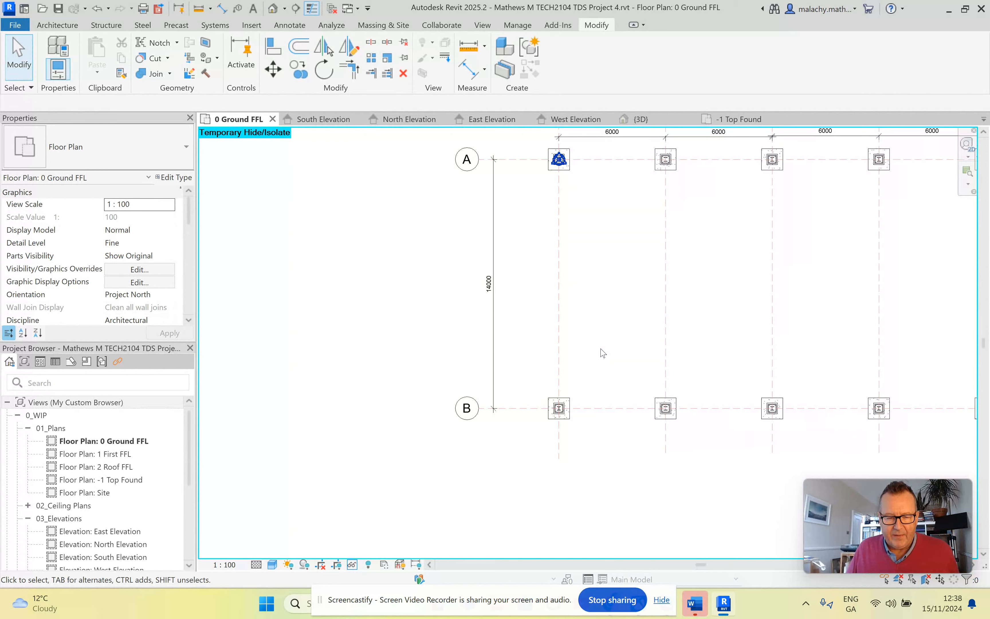
# Dismiss the save reminder without saving and set the default 3D view's detail level to Fine to show the full column profiles.
pyautogui.scroll(-3, 603, 351)
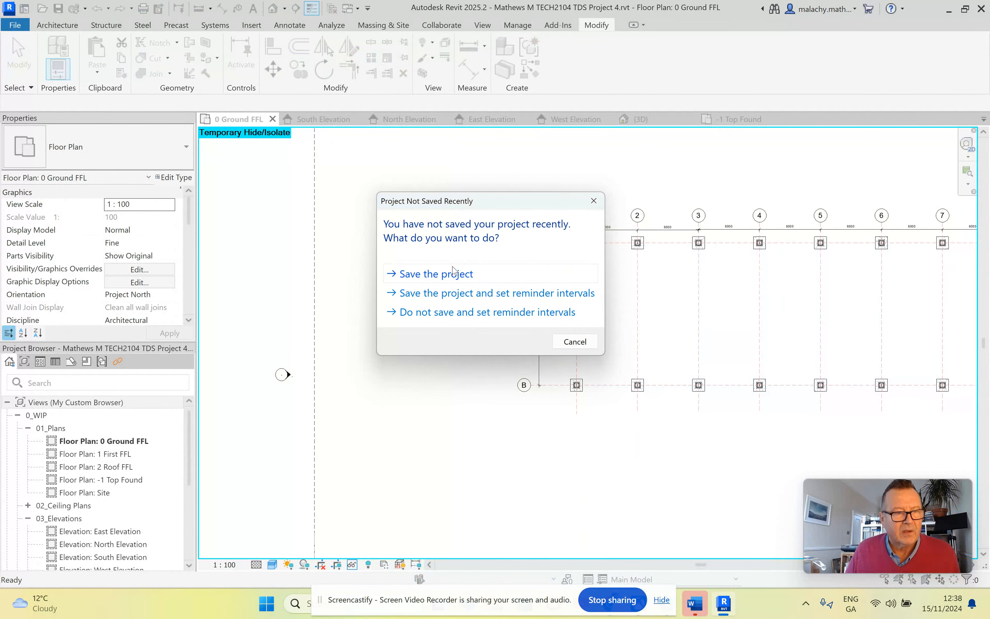
pyautogui.click(574, 342)
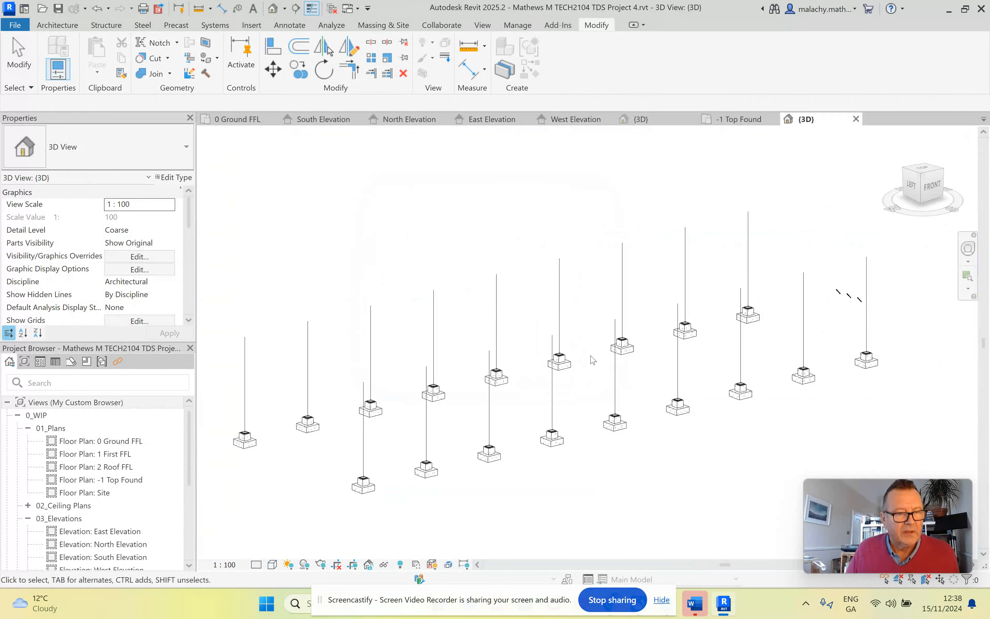
pyautogui.scroll(-2, 599, 358)
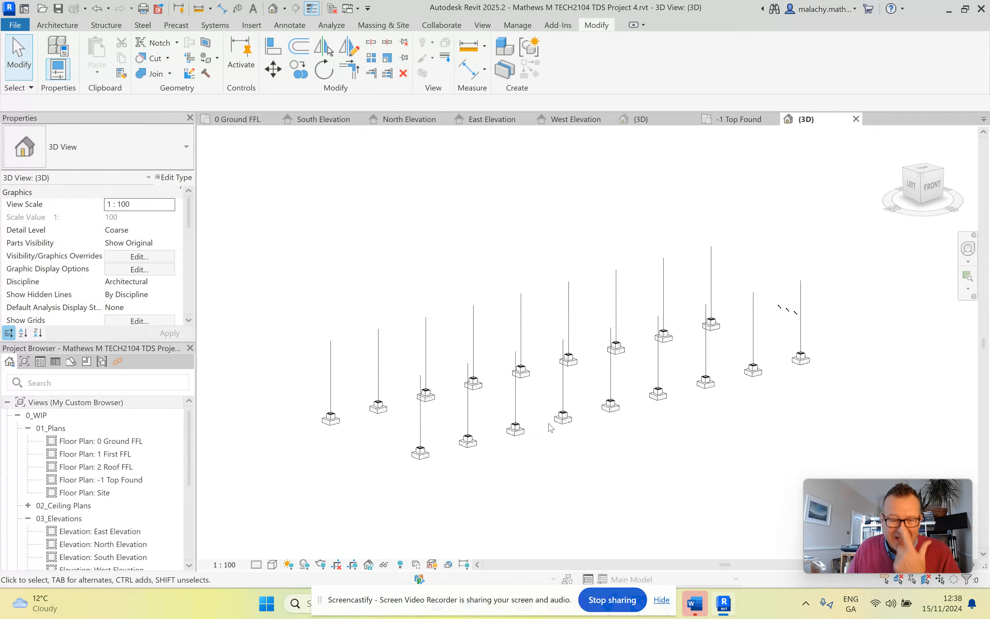
pyautogui.scroll(3, 532, 428)
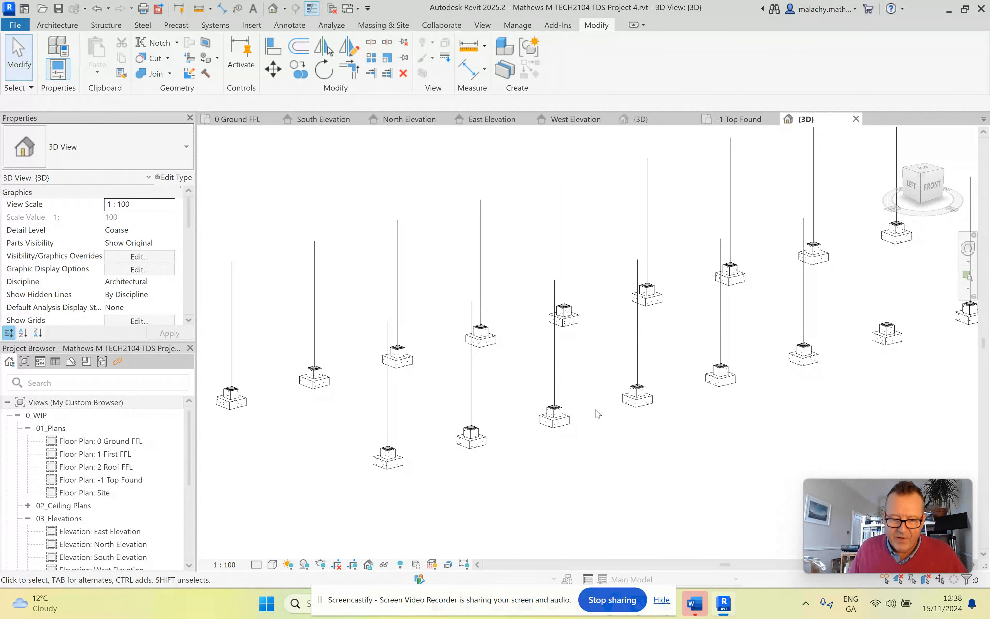
pyautogui.click(256, 564)
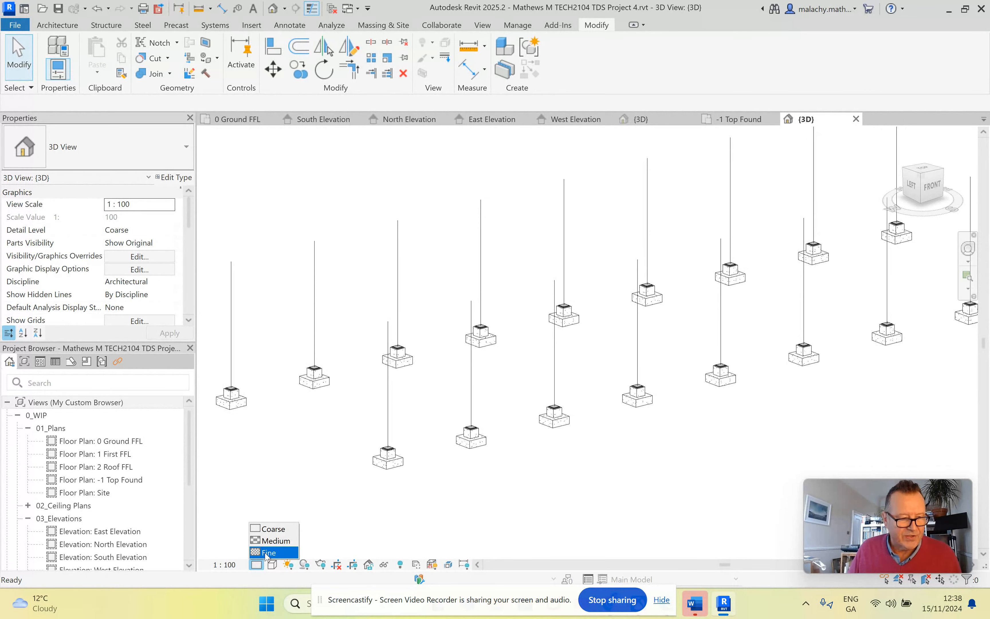
pyautogui.click(266, 553)
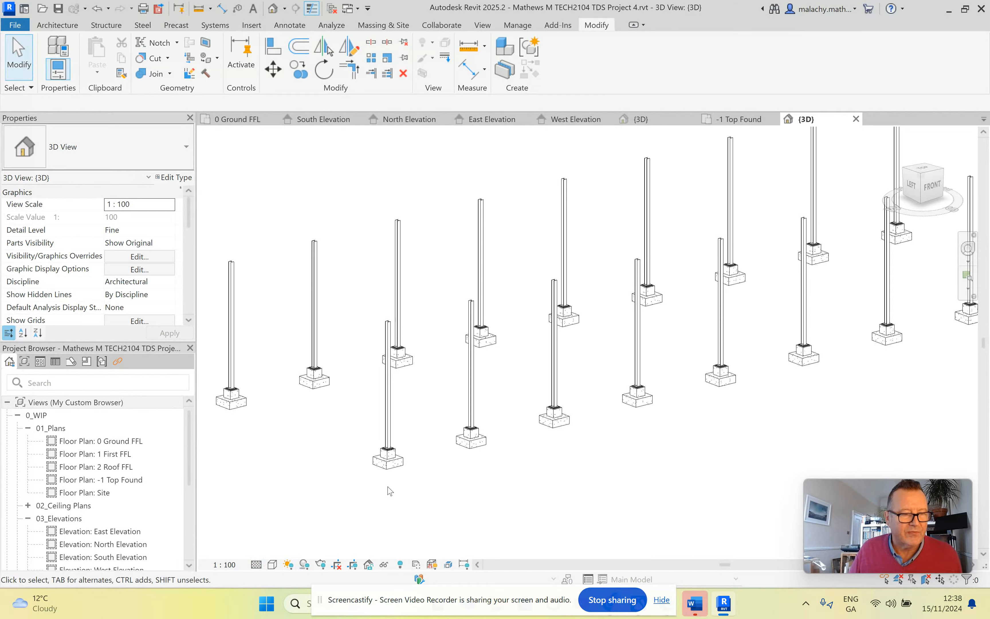
pyautogui.scroll(-3, 388, 487)
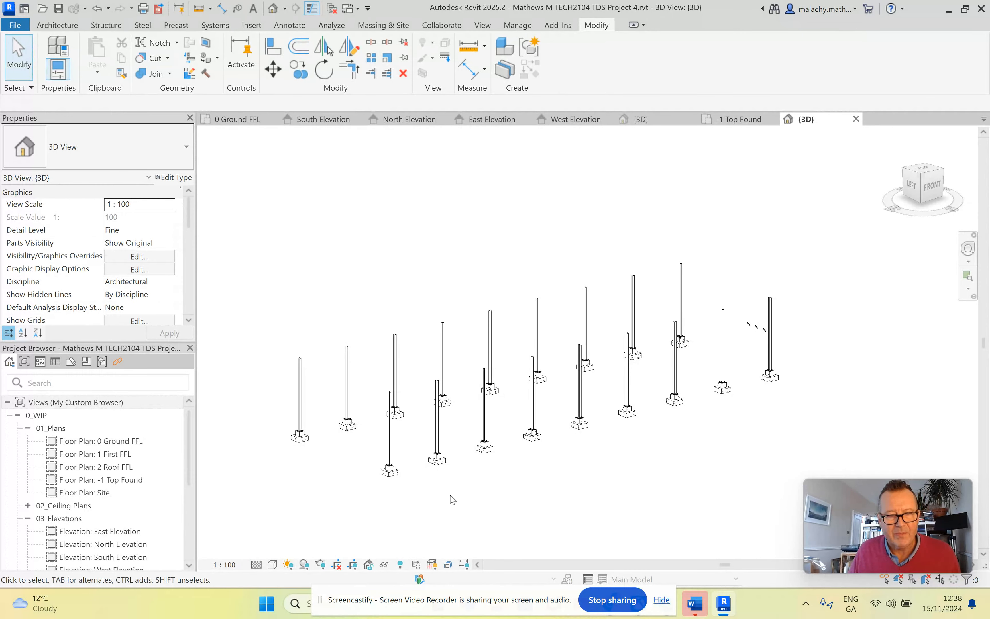
pyautogui.scroll(-2, 452, 499)
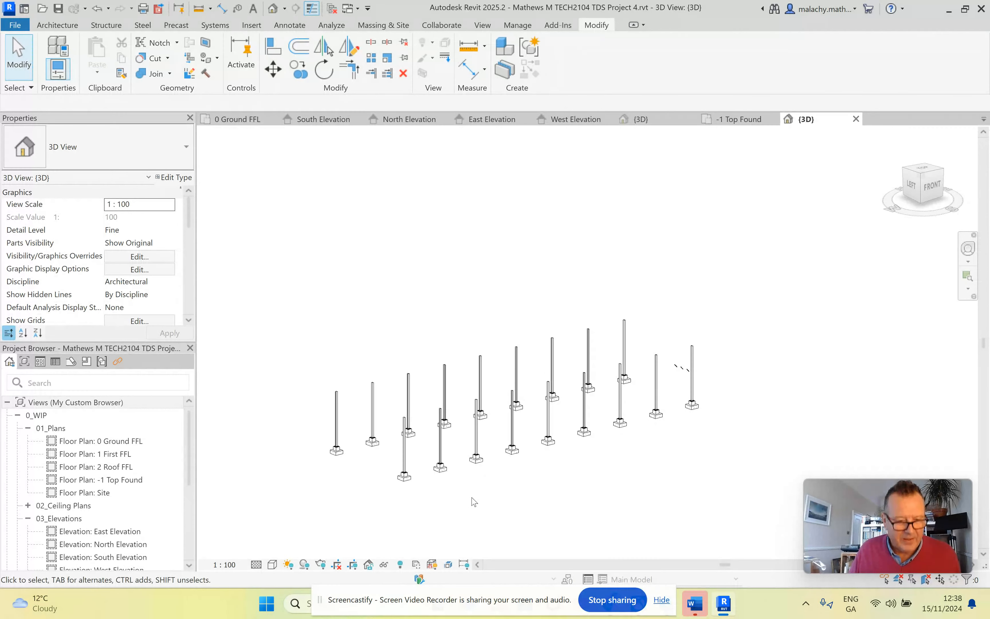